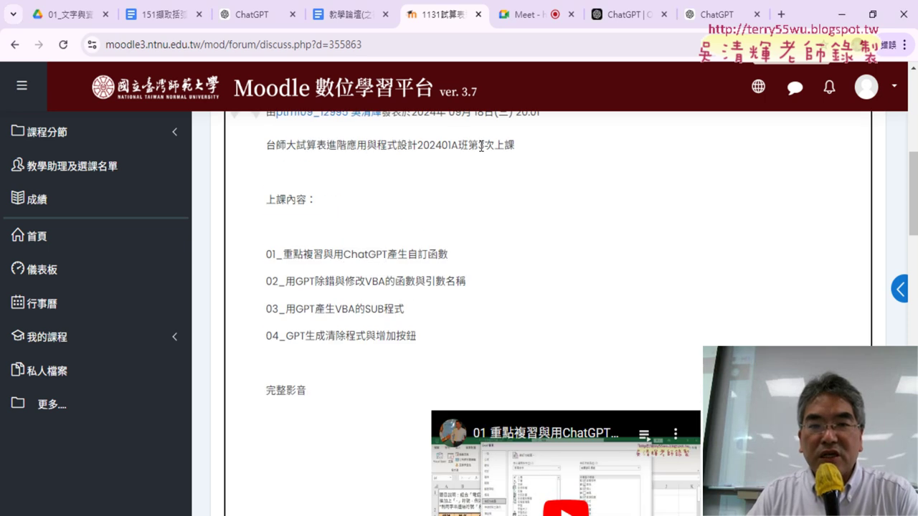
Highlight the class number in the post title and topic 01 about ChatGPT custom functions.
{"action": "double_click", "coordinate": [480, 145]}
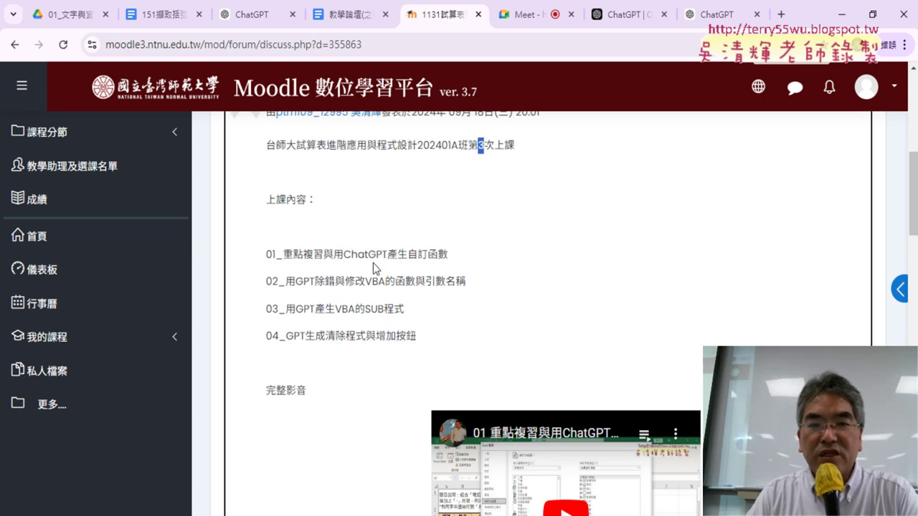
{"action": "left_click_drag", "start_coordinate": [345, 255], "coordinate": [848, 257]}
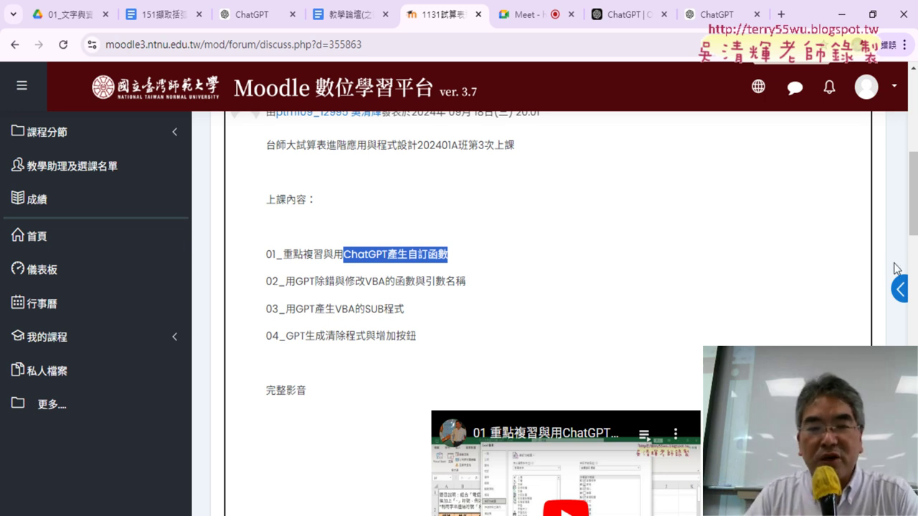
{"action": "left_click", "coordinate": [402, 258]}
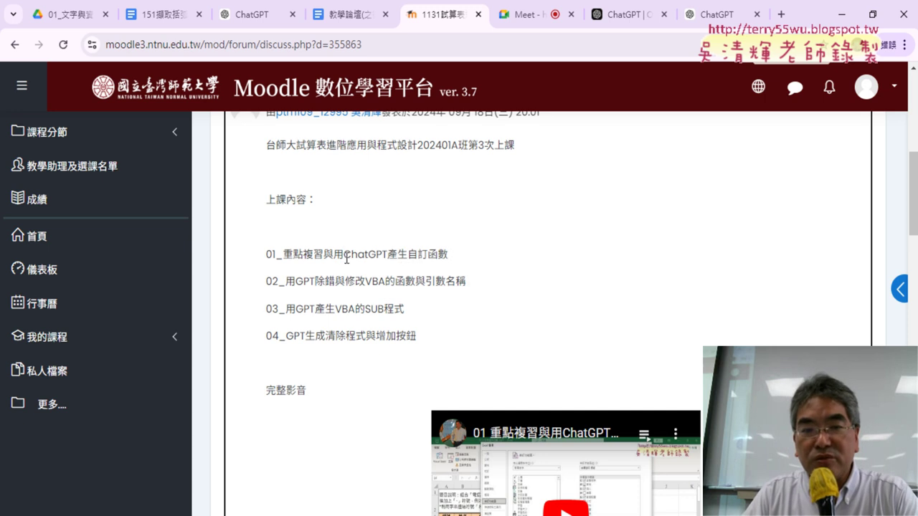
{"action": "left_click_drag", "start_coordinate": [344, 257], "coordinate": [485, 254]}
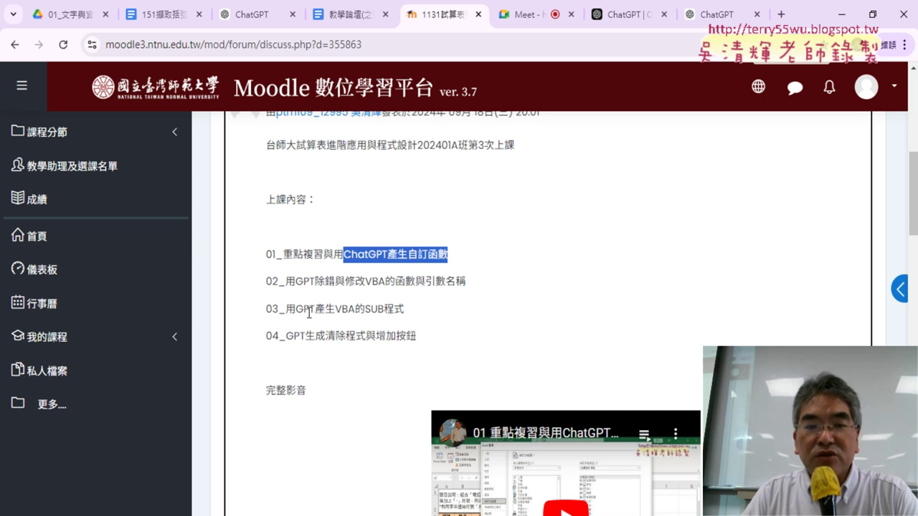
Highlight topic 03 on VBA SUB programs and 增加按鈕 in topic 04, then minimize the browser.
{"action": "mouse_move", "coordinate": [289, 312]}
{"action": "left_mouse_down"}
{"action": "mouse_move", "coordinate": [407, 316]}
{"action": "mouse_move", "coordinate": [365, 314]}
{"action": "left_mouse_up"}
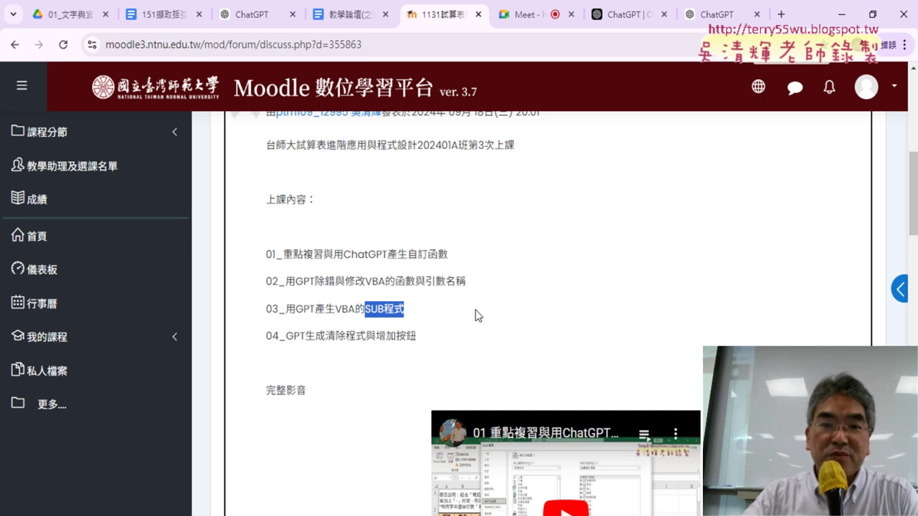
{"action": "double_click", "coordinate": [386, 336]}
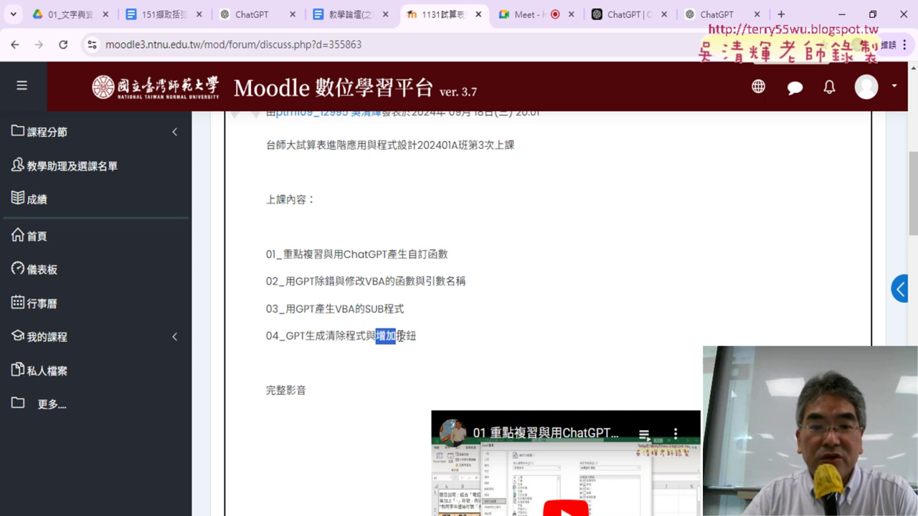
{"action": "left_click_drag", "start_coordinate": [399, 336], "coordinate": [415, 336]}
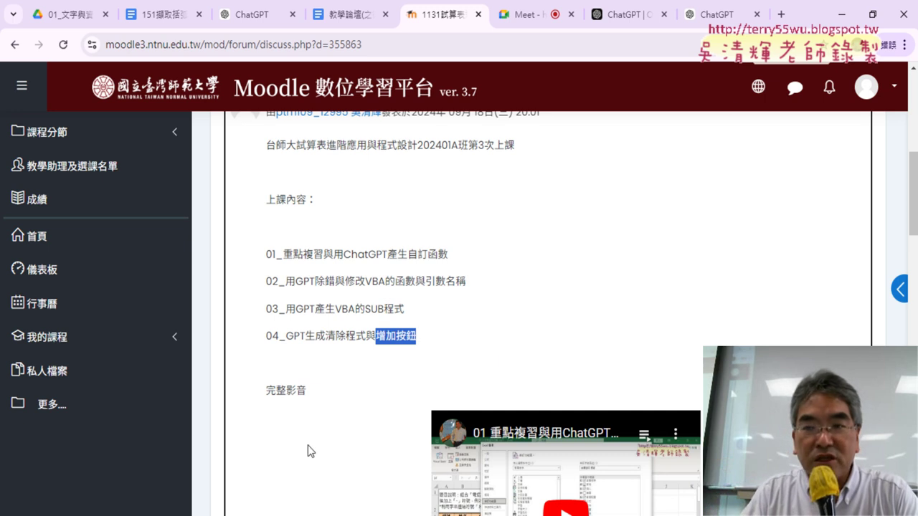
{"action": "left_click", "coordinate": [844, 14]}
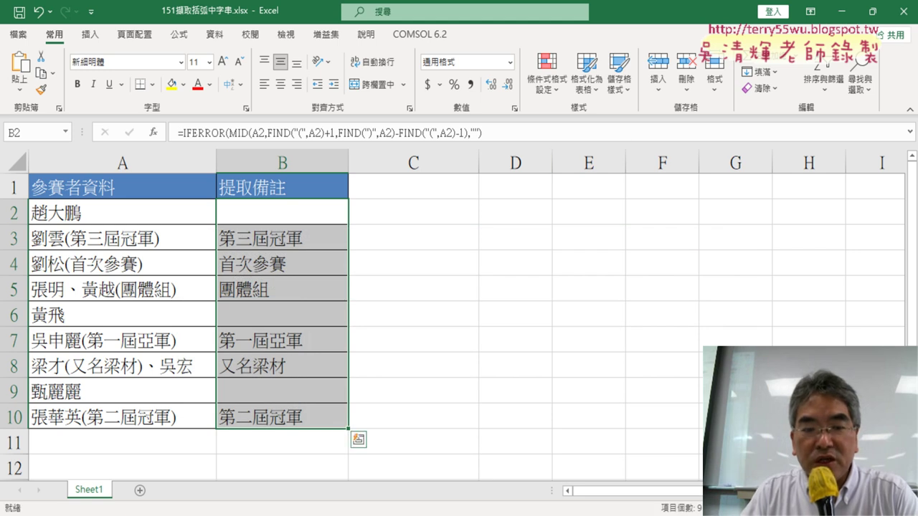
{"action": "left_click", "coordinate": [320, 468]}
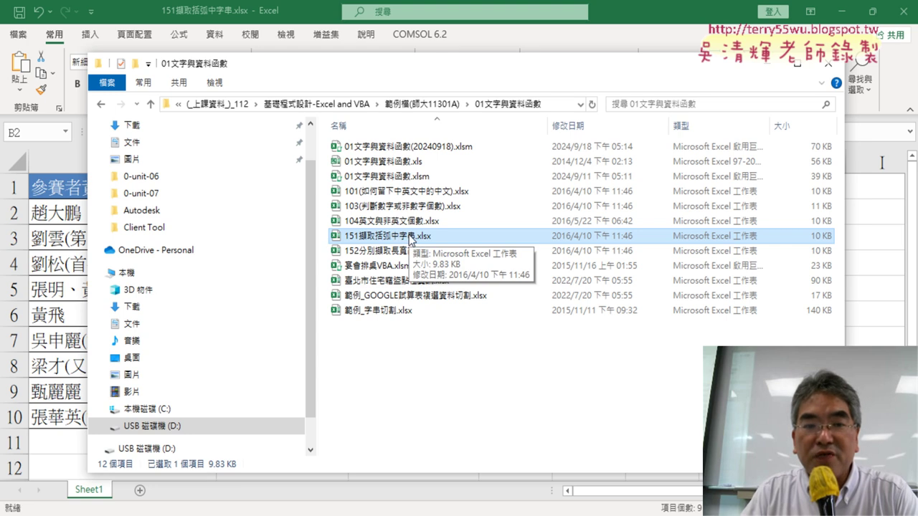
{"action": "left_click_drag", "start_coordinate": [846, 284], "coordinate": [818, 287]}
{"action": "left_click", "coordinate": [840, 301]}
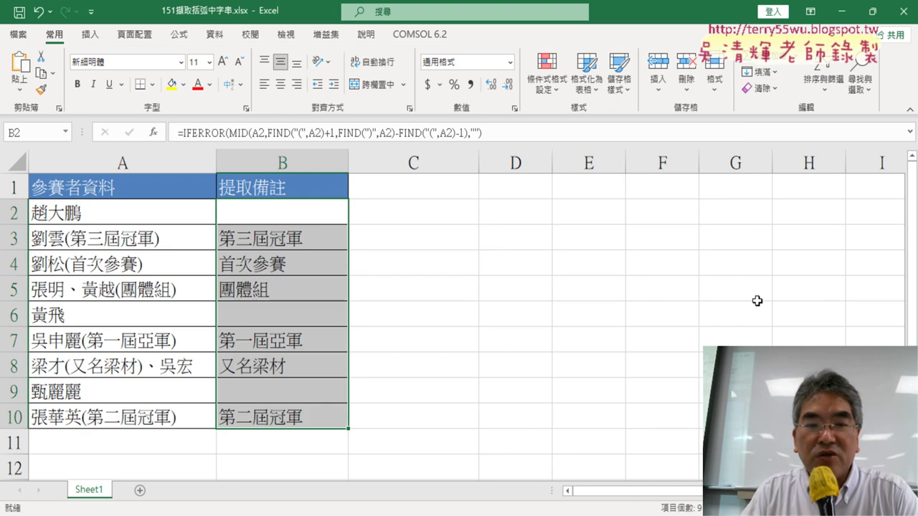
{"action": "left_click", "coordinate": [498, 284]}
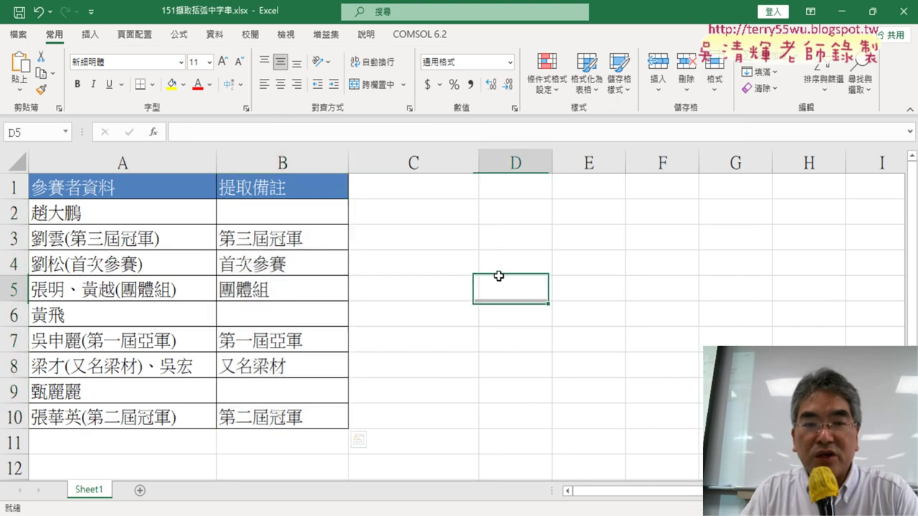
{"action": "left_click", "coordinate": [125, 183]}
{"action": "key", "text": "ctrl+space"}
{"action": "left_click", "coordinate": [129, 236]}
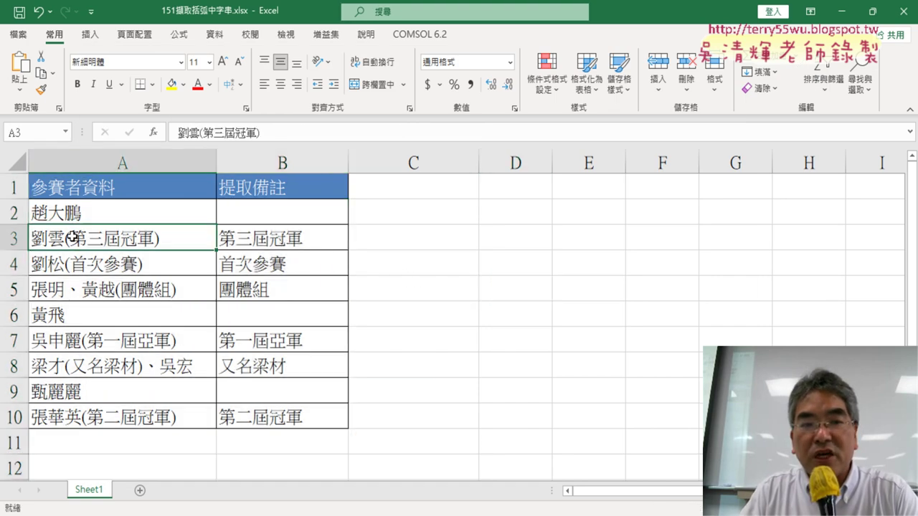
{"action": "left_click", "coordinate": [298, 238]}
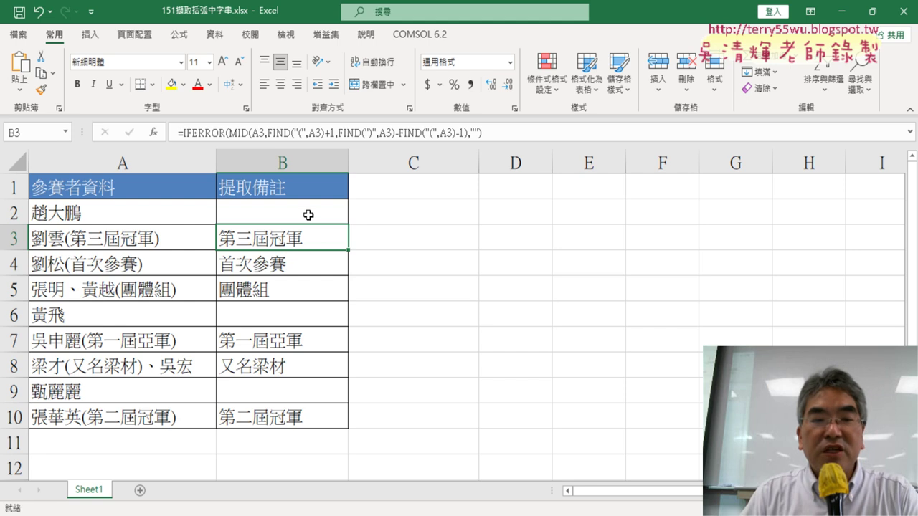
{"action": "left_click_drag", "start_coordinate": [308, 215], "coordinate": [318, 420]}
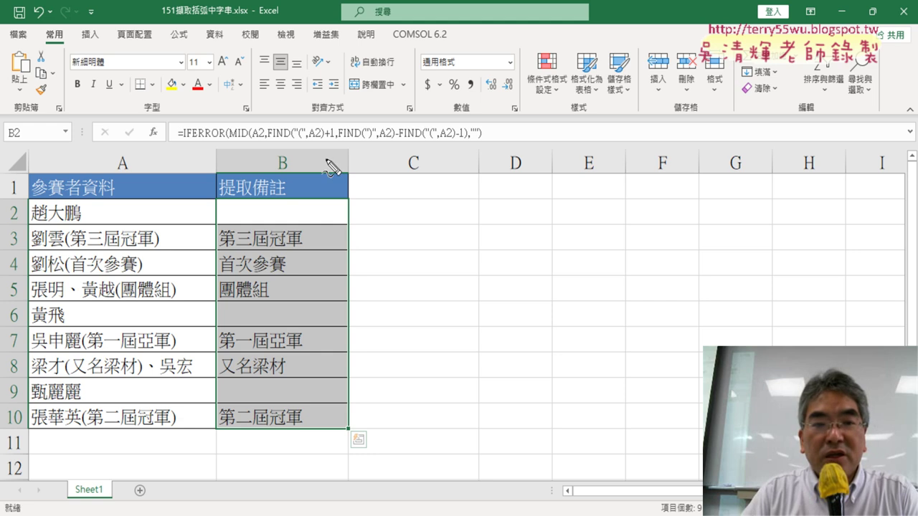
Annotate FIND( and MID in the formula, and mark the bracket and 第三屆冠軍 in A3.
{"action": "left_click_drag", "start_coordinate": [271, 142], "coordinate": [295, 140]}
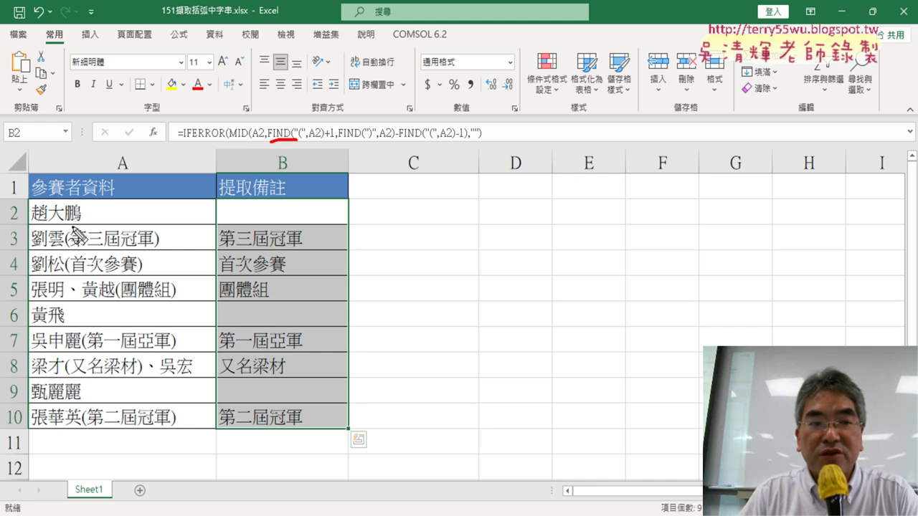
{"action": "left_click_drag", "start_coordinate": [72, 230], "coordinate": [67, 246]}
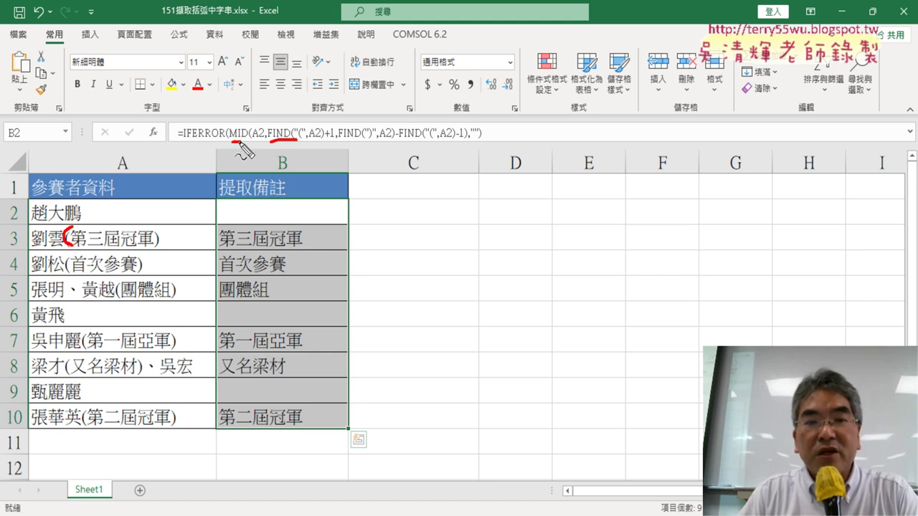
{"action": "left_click_drag", "start_coordinate": [231, 143], "coordinate": [244, 142]}
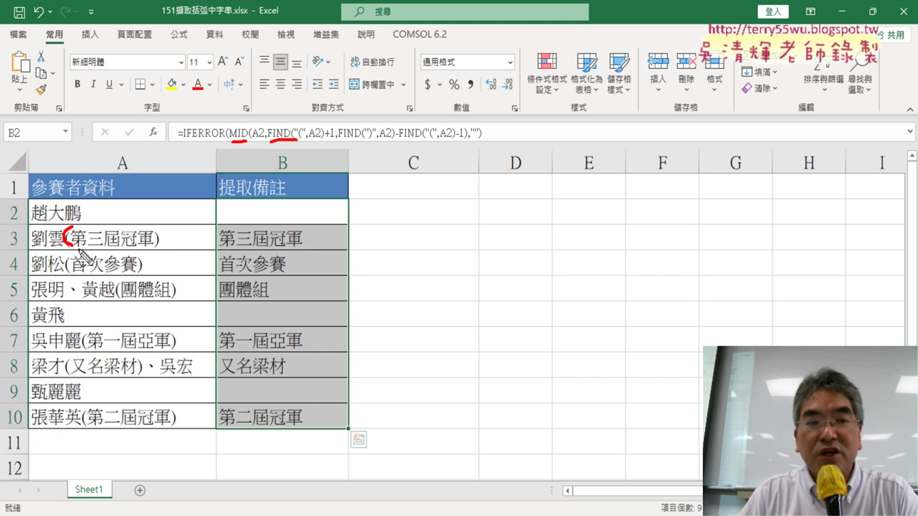
{"action": "left_click_drag", "start_coordinate": [72, 249], "coordinate": [149, 248]}
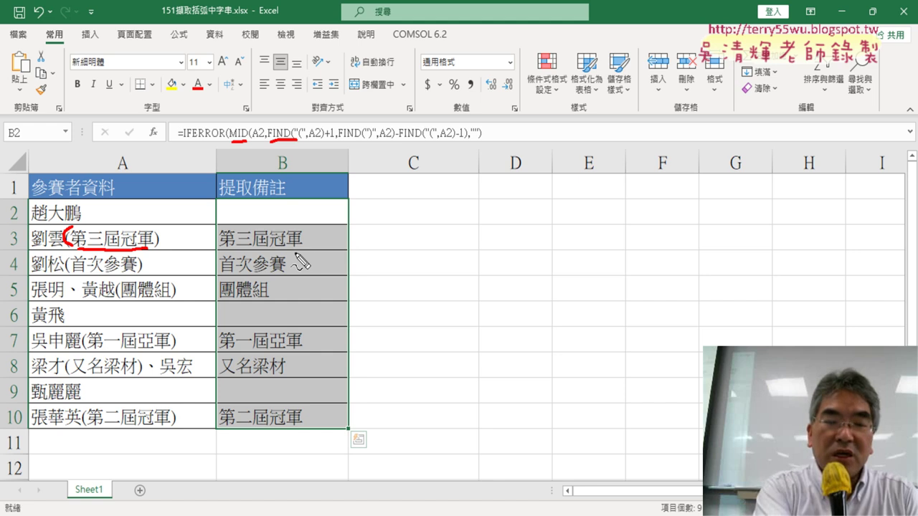
Clear the ink annotations and delete the formulas in B2:B10.
{"action": "key", "text": "Escape"}
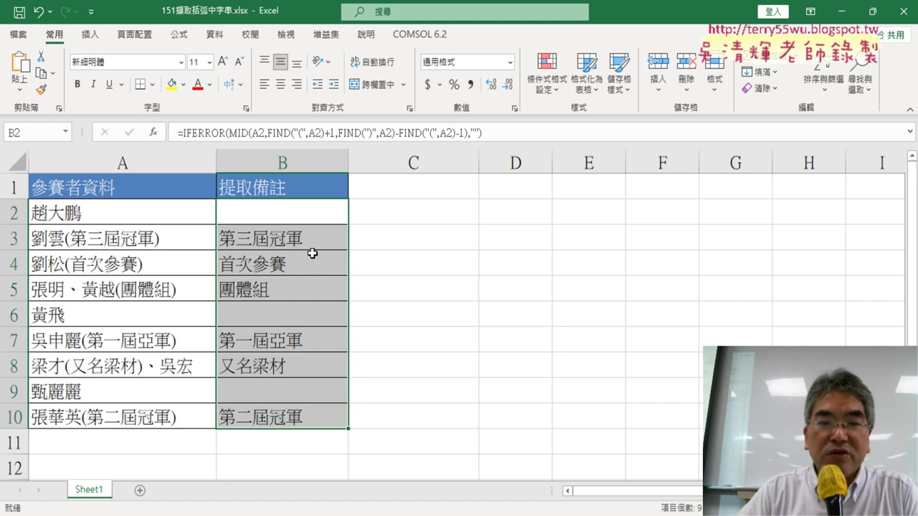
{"action": "left_click_drag", "start_coordinate": [307, 219], "coordinate": [302, 417]}
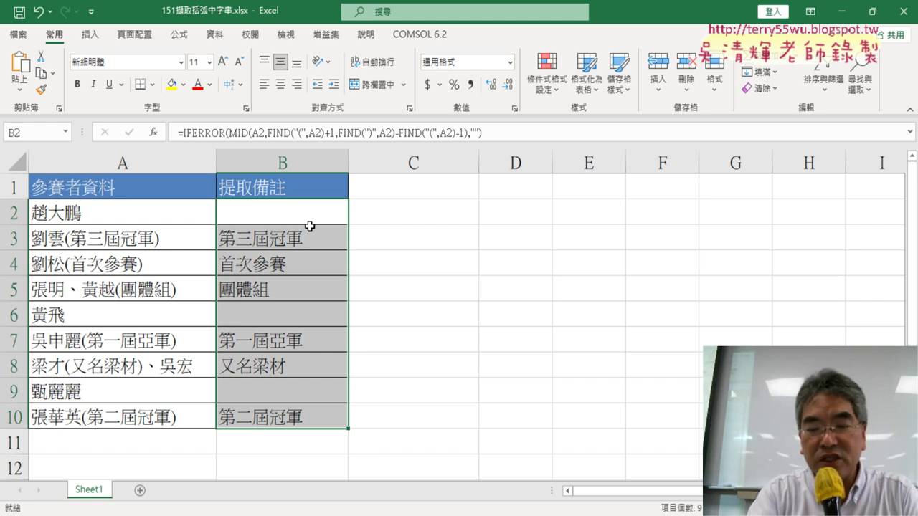
{"action": "key", "text": "Delete"}
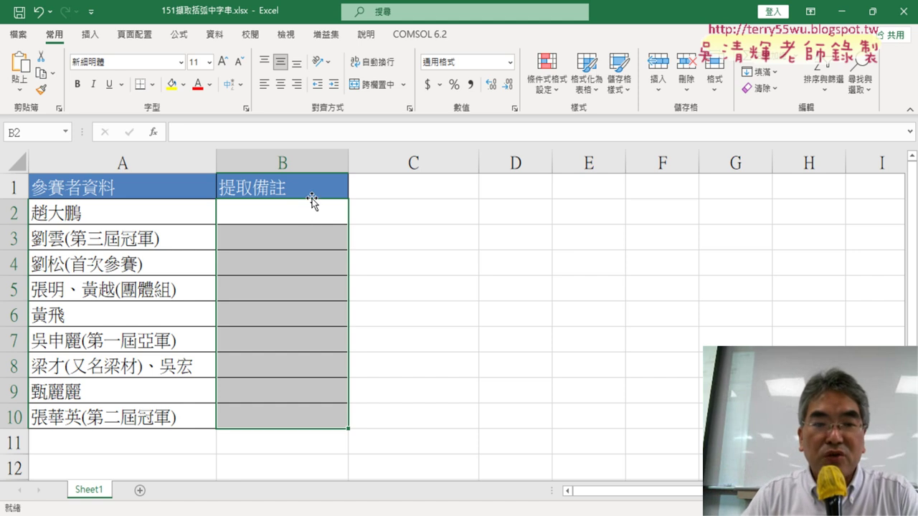
Select cell B3 and launch Insert Function to begin a new formula there.
{"action": "left_click", "coordinate": [299, 245]}
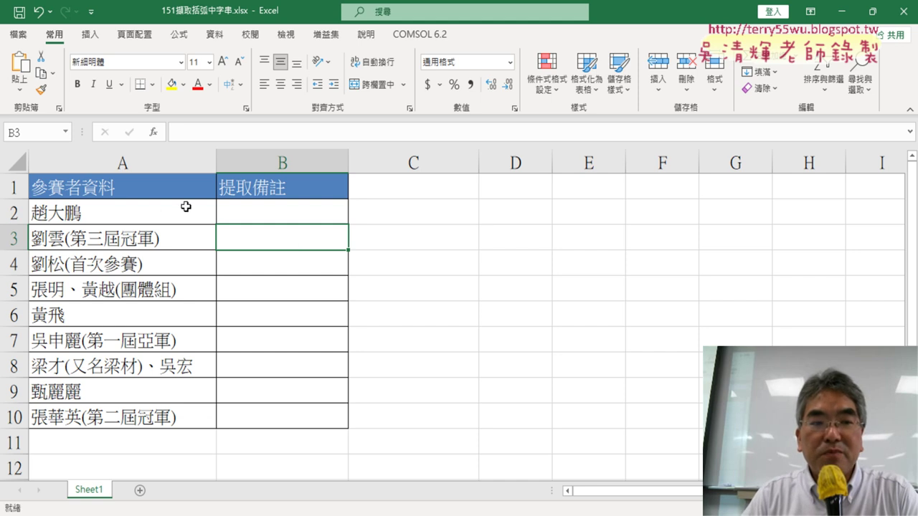
{"action": "left_click", "coordinate": [319, 217]}
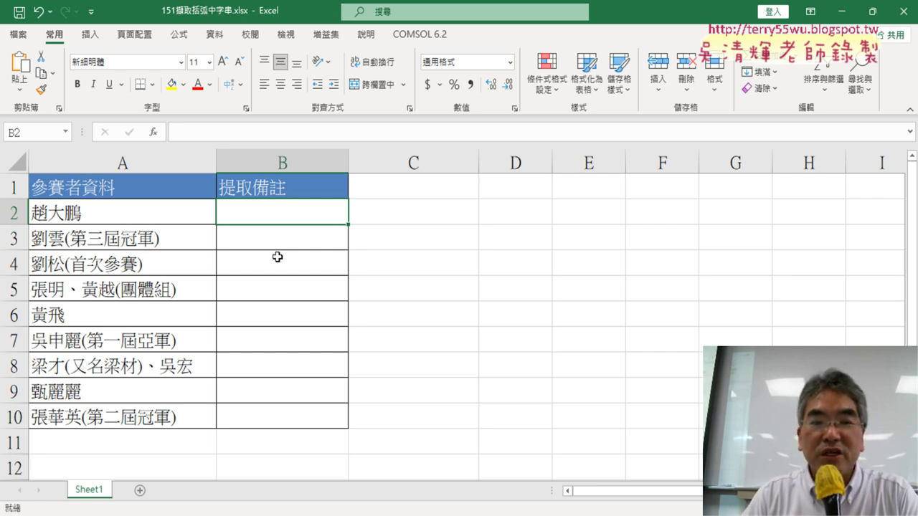
{"action": "left_click", "coordinate": [289, 236]}
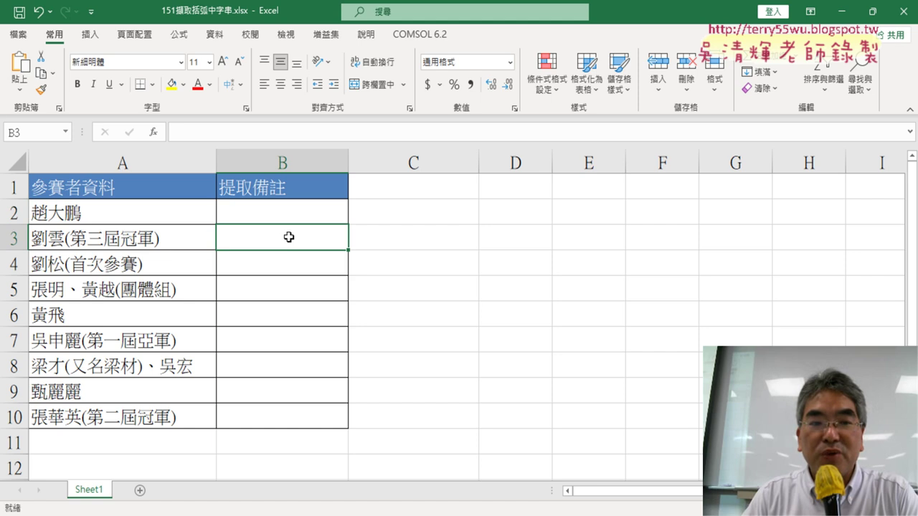
{"action": "left_click", "coordinate": [153, 132]}
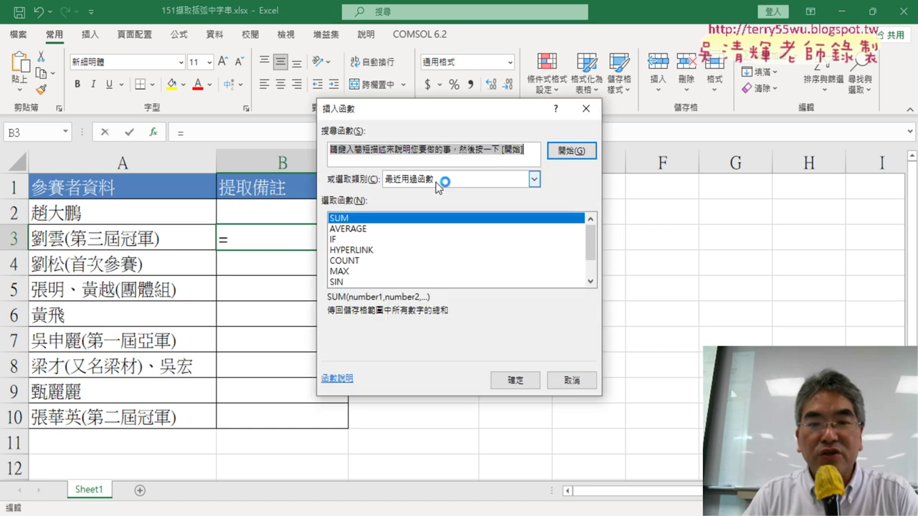
Pick FIND from the Text category and open its Function Arguments dialog beside the table.
{"action": "left_click", "coordinate": [441, 181]}
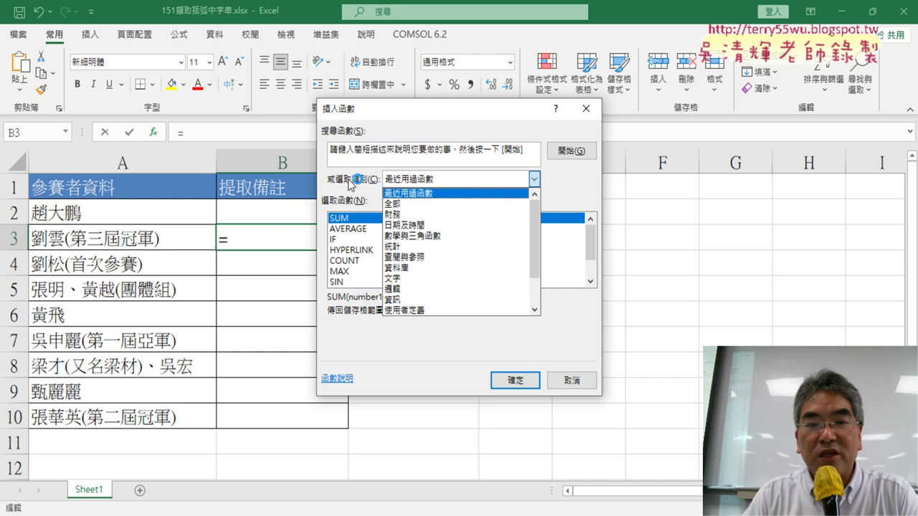
{"action": "left_click", "coordinate": [404, 280]}
{"action": "left_click", "coordinate": [590, 282]}
{"action": "left_click", "coordinate": [590, 281]}
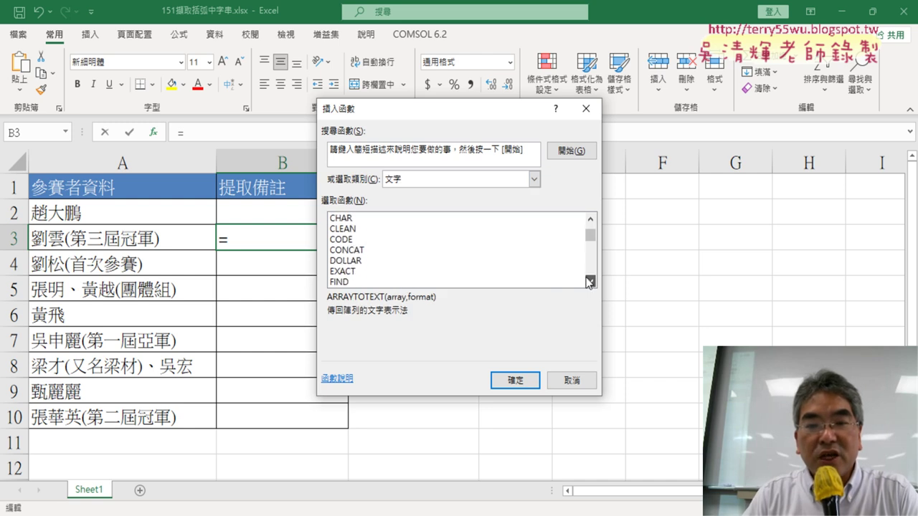
{"action": "left_click", "coordinate": [589, 282]}
{"action": "left_click", "coordinate": [589, 281]}
{"action": "left_click", "coordinate": [377, 261]}
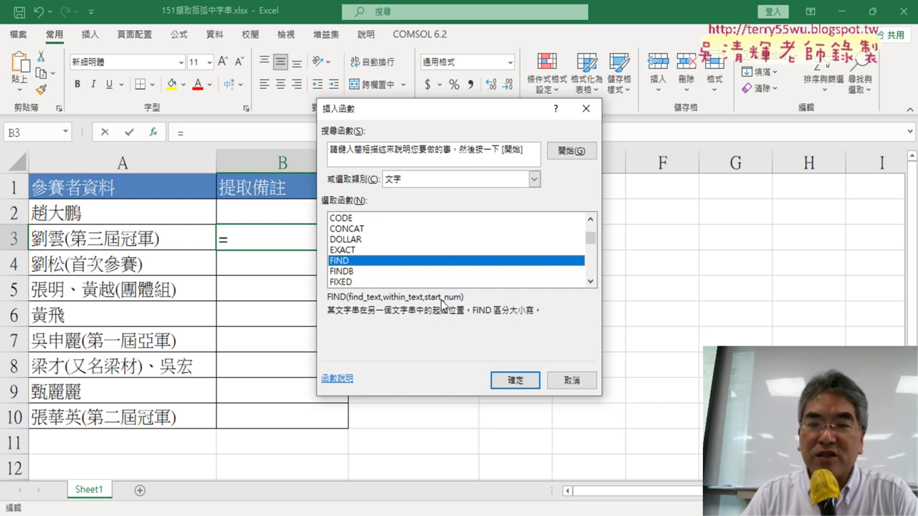
{"action": "left_click", "coordinate": [511, 379]}
{"action": "left_click_drag", "start_coordinate": [486, 139], "coordinate": [624, 198]}
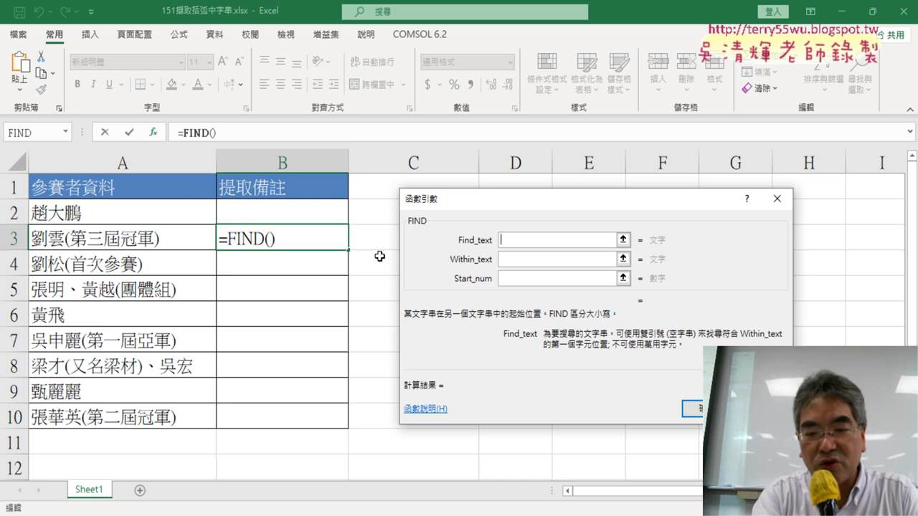
Set FIND's Find_text to "(" and Within_text to A3, leaving Start_num empty (result 3).
{"action": "type", "text": "("}
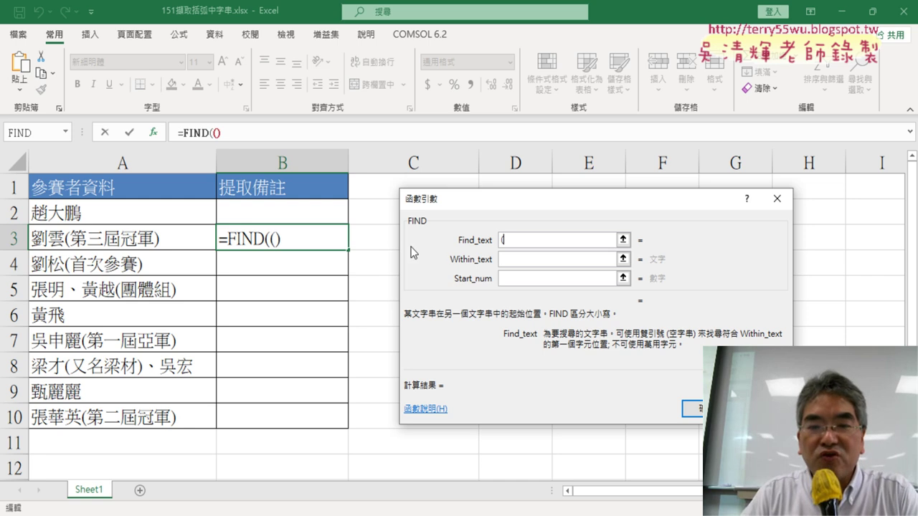
{"action": "left_click", "coordinate": [507, 258]}
{"action": "left_click", "coordinate": [515, 241]}
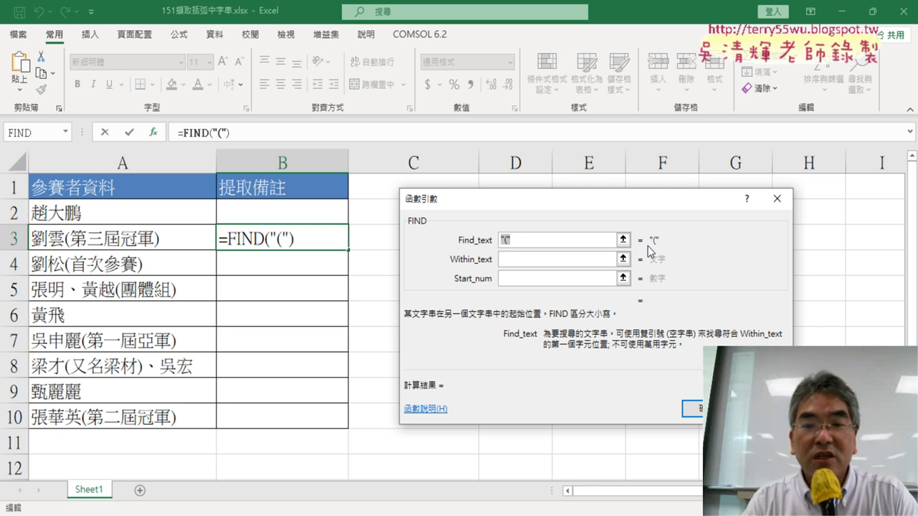
{"action": "left_click", "coordinate": [537, 260]}
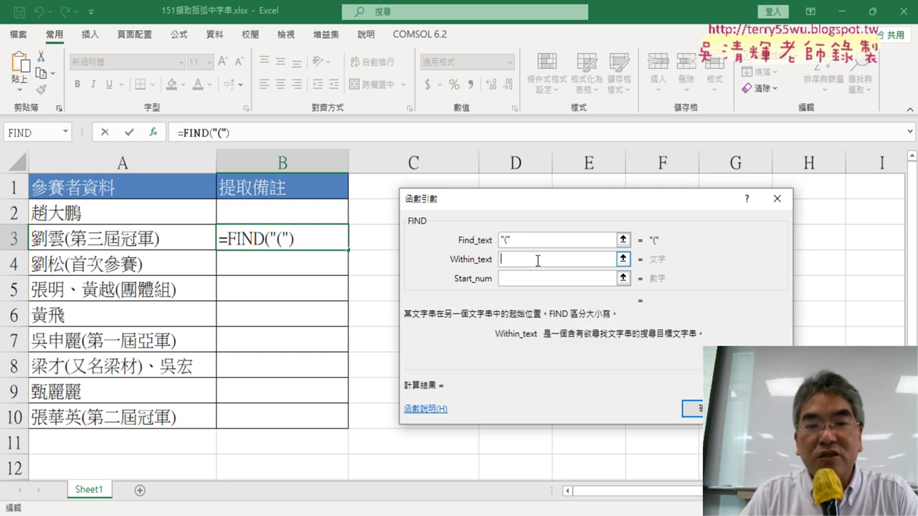
{"action": "left_click", "coordinate": [124, 244]}
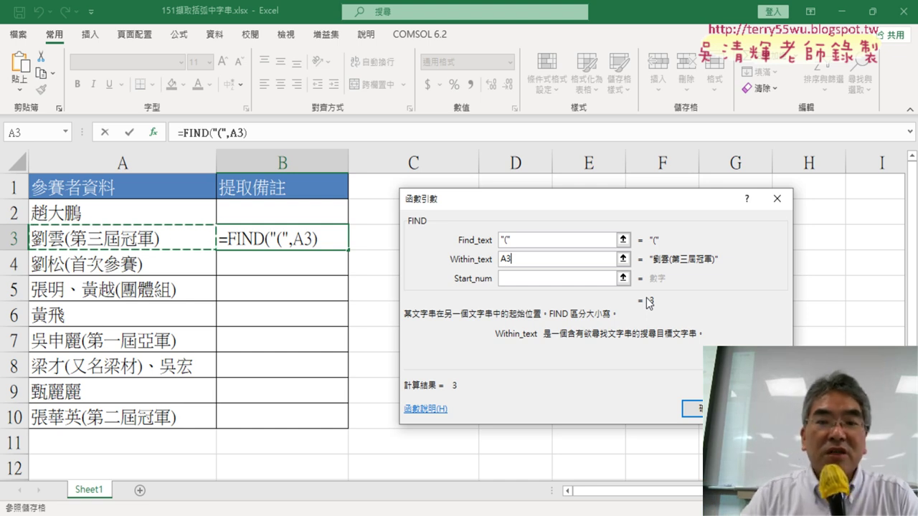
{"action": "left_click", "coordinate": [542, 280]}
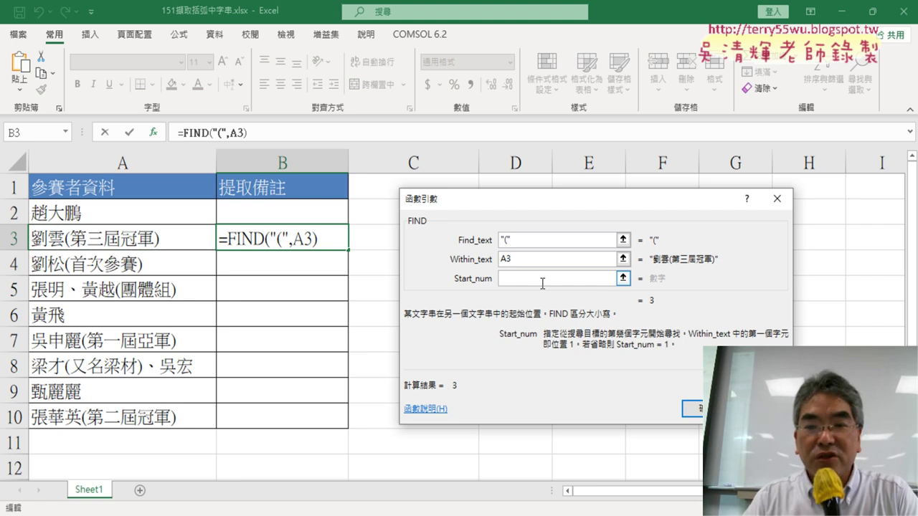
{"action": "type", "text": "4"}
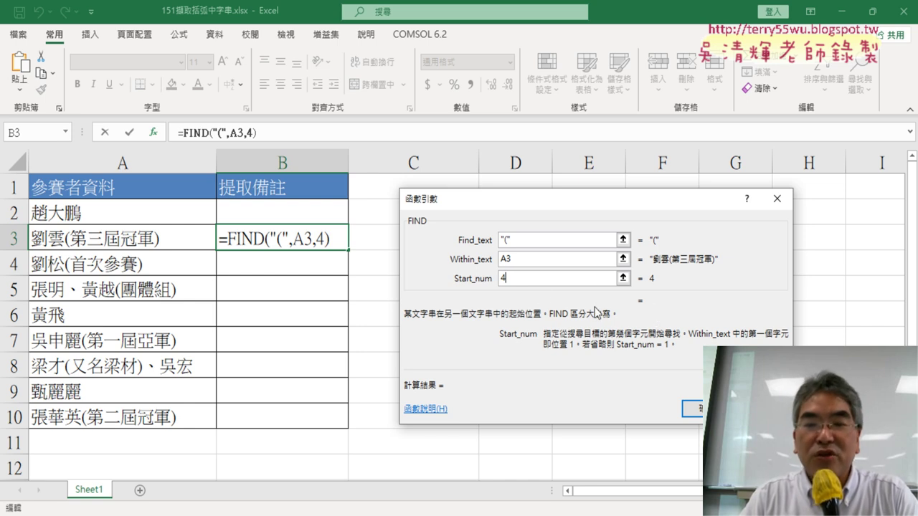
{"action": "key", "text": "BackSpace"}
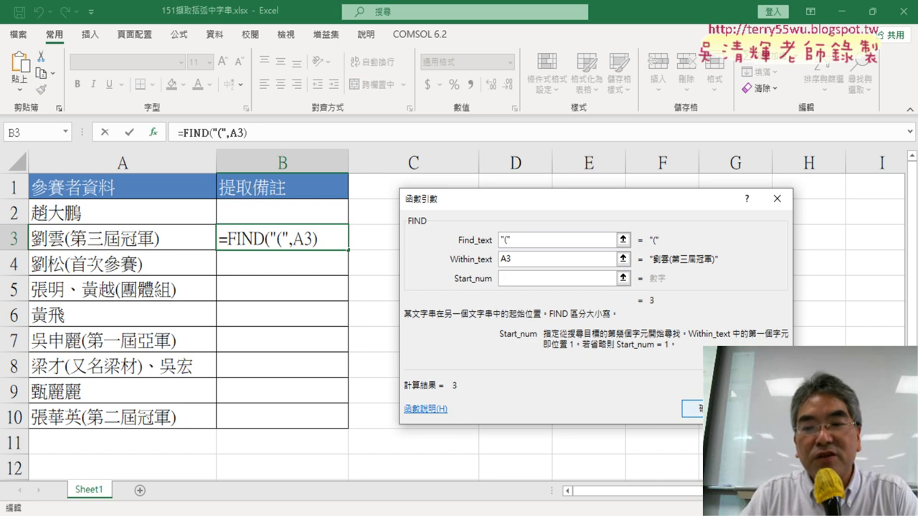
Commit =FIND("(",A3) and fill it through B2:B10, checking the #VALUE! and position results.
{"action": "left_click", "coordinate": [691, 409]}
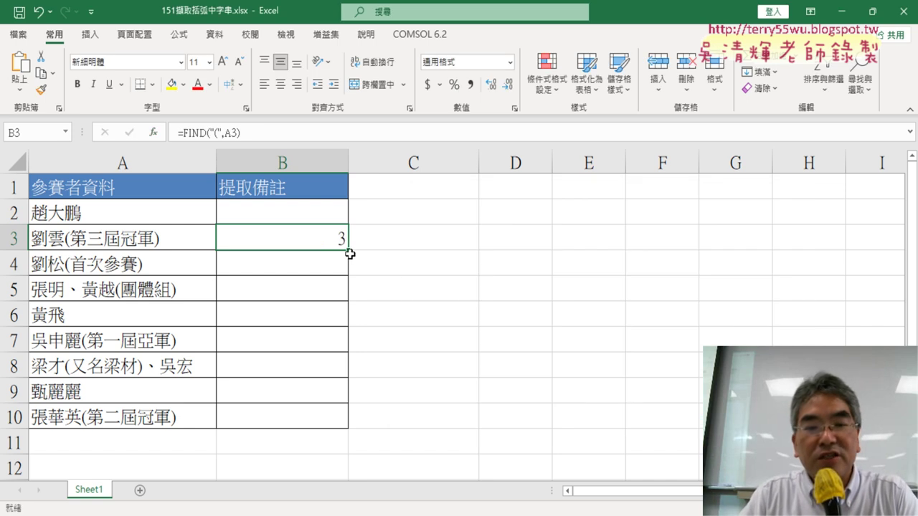
{"action": "left_click_drag", "start_coordinate": [350, 250], "coordinate": [352, 214]}
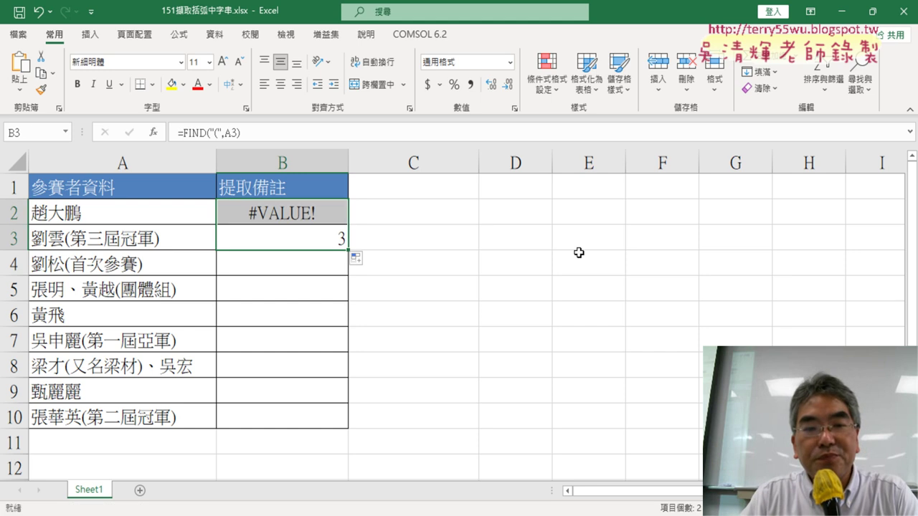
{"action": "left_click_drag", "start_coordinate": [350, 251], "coordinate": [356, 429]}
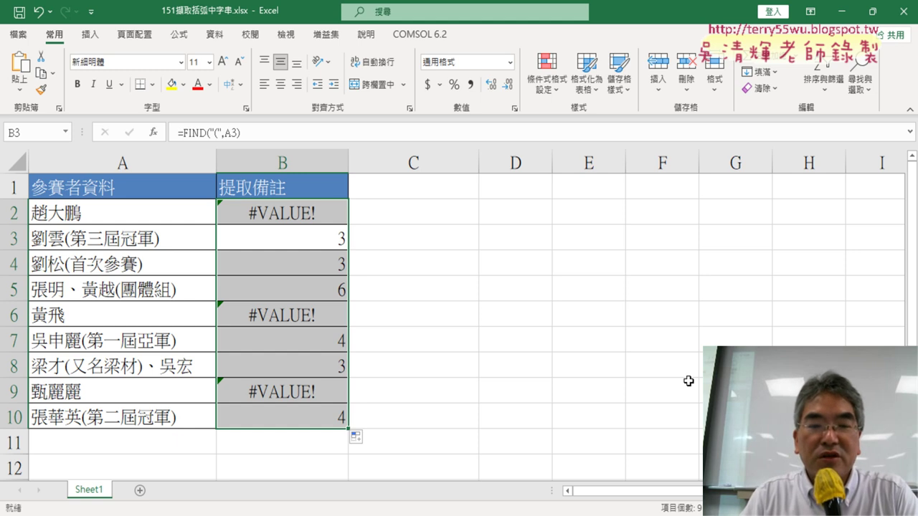
{"action": "left_click", "coordinate": [321, 215]}
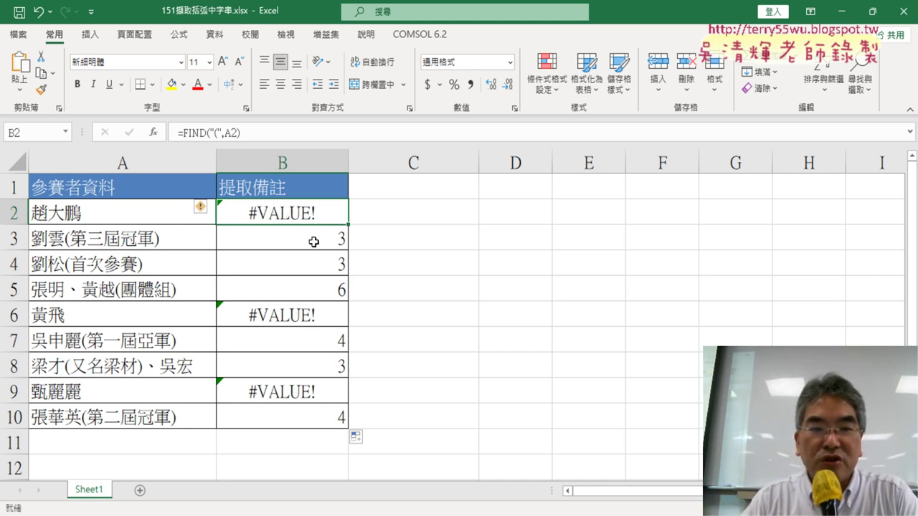
{"action": "left_click", "coordinate": [314, 242]}
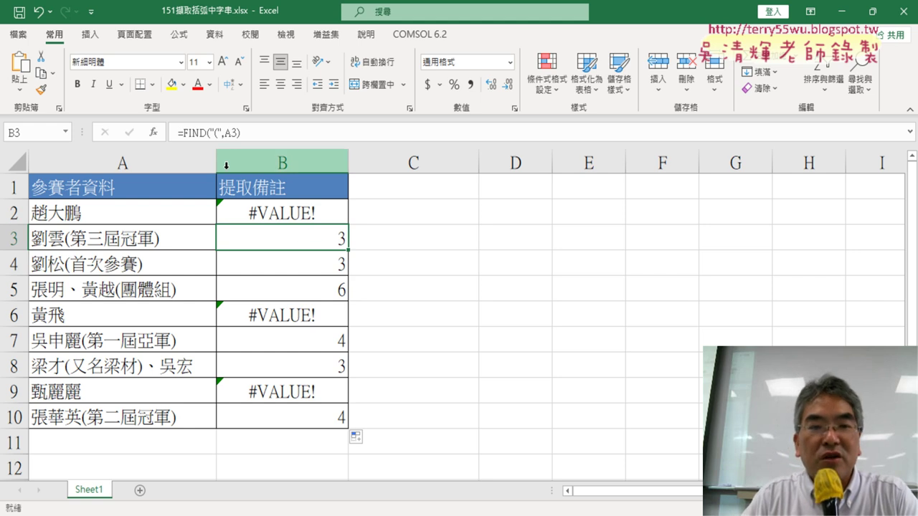
Cut the FIND("(",A3) expression out of B3's formula.
{"action": "left_click", "coordinate": [201, 133]}
{"action": "left_click_drag", "start_coordinate": [202, 132], "coordinate": [266, 132]}
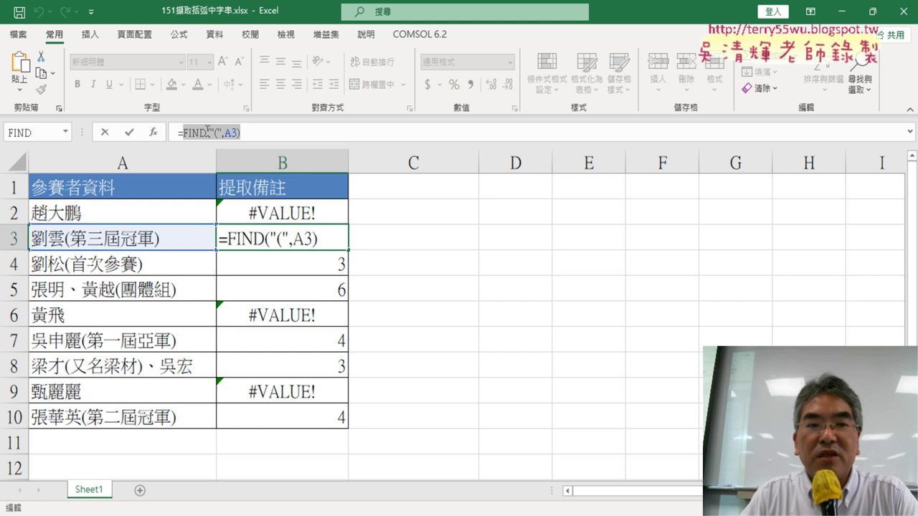
{"action": "right_click", "coordinate": [207, 131]}
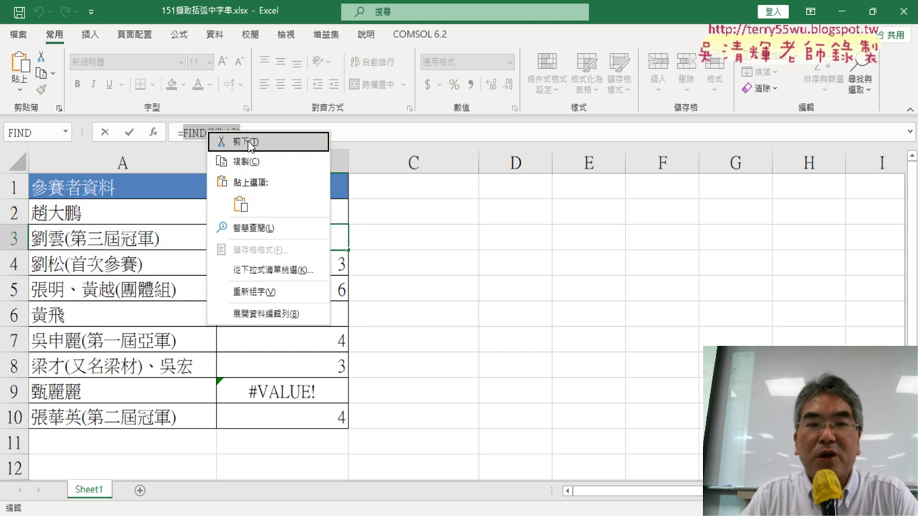
{"action": "left_click", "coordinate": [250, 145]}
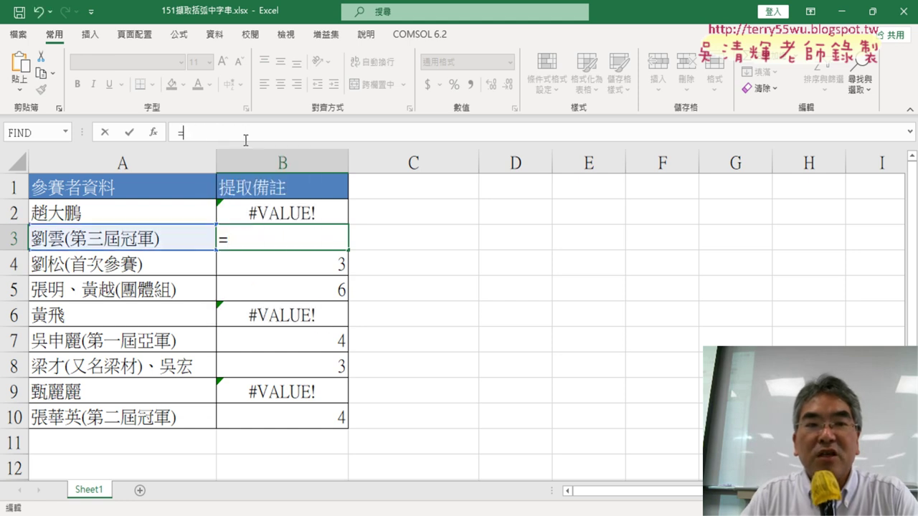
Insert the MID function into B3 and open its Function Arguments dialog.
{"action": "left_click", "coordinate": [158, 134]}
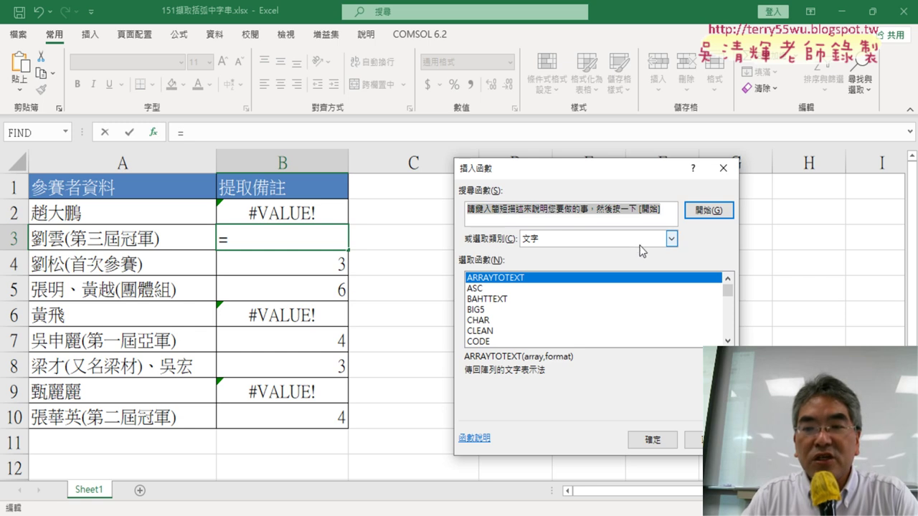
{"action": "left_click", "coordinate": [727, 341]}
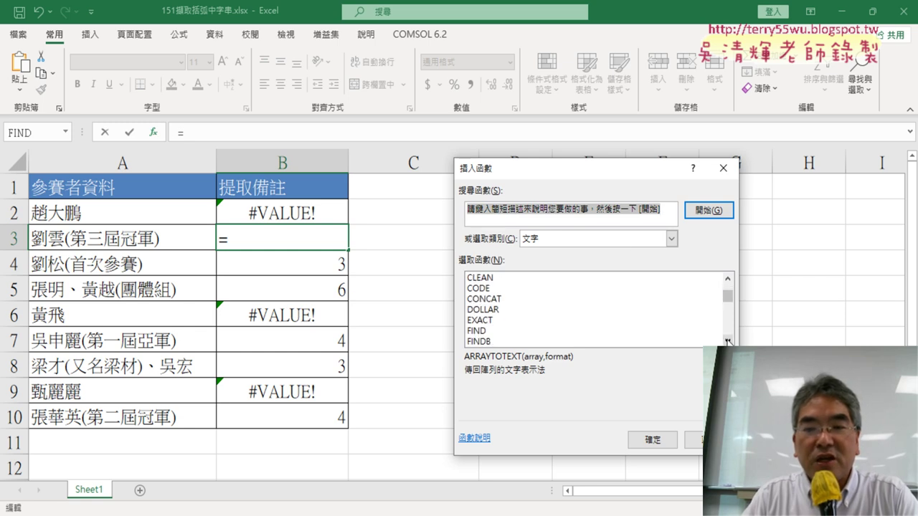
{"action": "left_click", "coordinate": [727, 341]}
{"action": "left_click", "coordinate": [727, 341]}
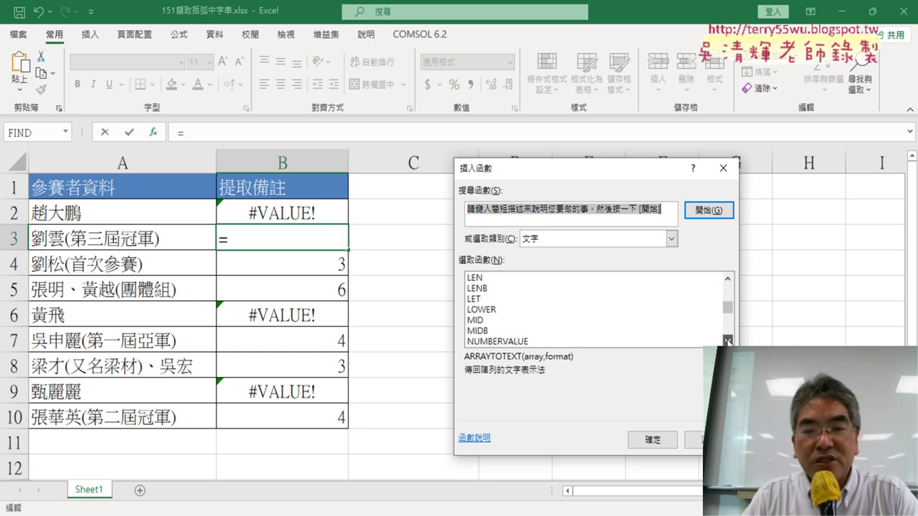
{"action": "left_click", "coordinate": [506, 328]}
{"action": "left_click", "coordinate": [652, 440]}
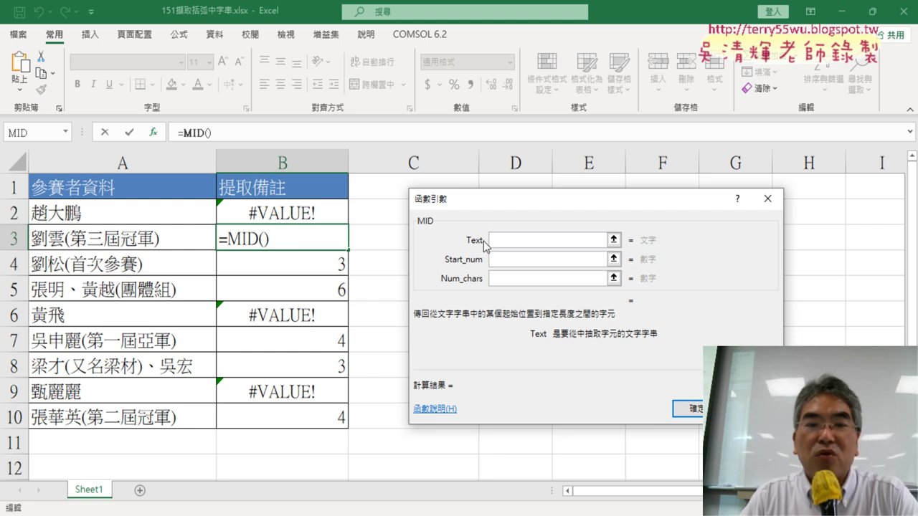
Set MID's Text to A3 and Start_num to the pasted FIND("(",A3)+1.
{"action": "left_click", "coordinate": [142, 243]}
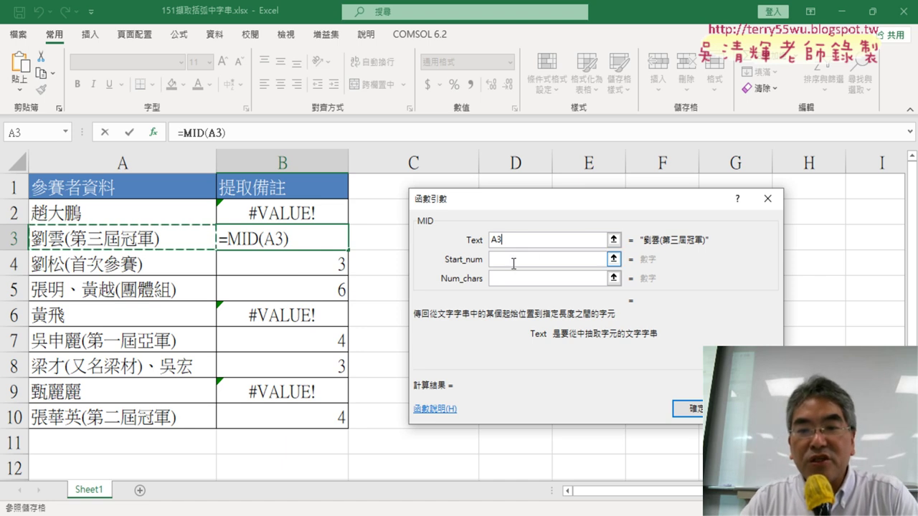
{"action": "left_click", "coordinate": [515, 261]}
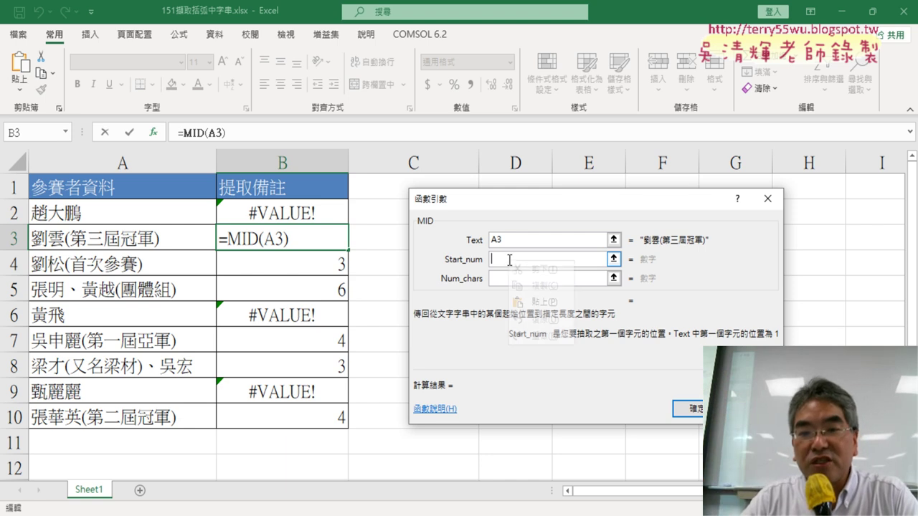
{"action": "right_click", "coordinate": [509, 259]}
{"action": "left_click", "coordinate": [540, 305]}
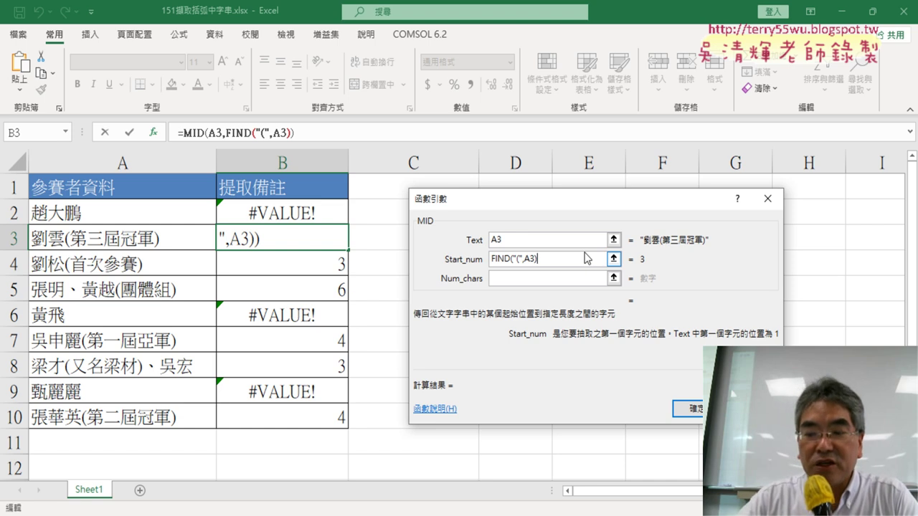
{"action": "type", "text": "+1"}
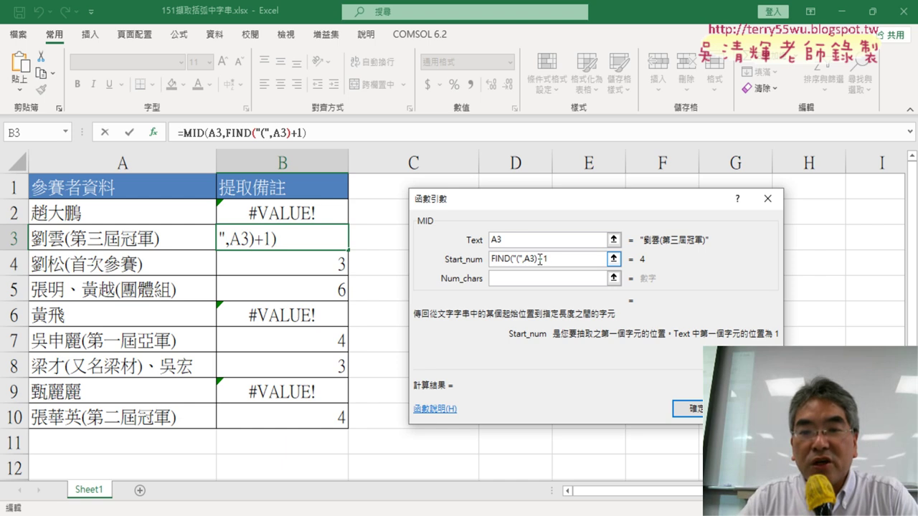
{"action": "left_click_drag", "start_coordinate": [540, 259], "coordinate": [551, 260]}
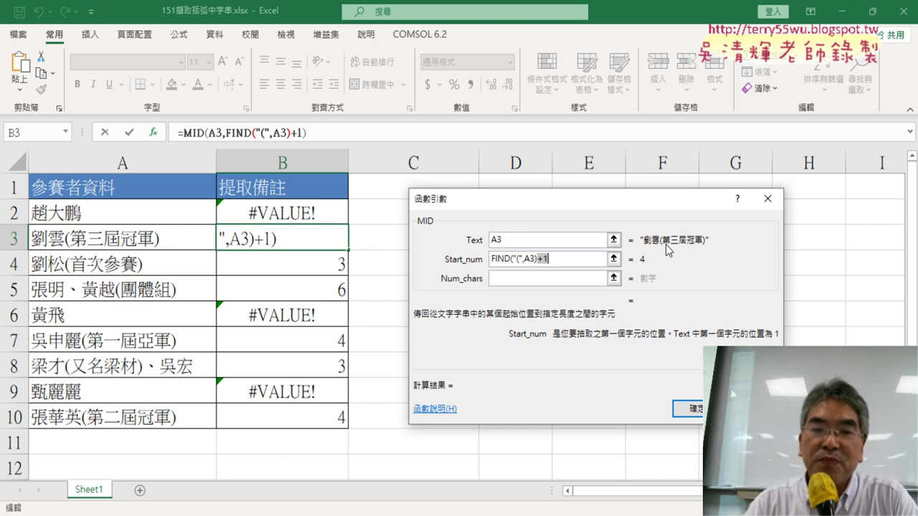
Enter 5 as Num_chars and confirm, so B3 shows 第三屆冠軍.
{"action": "left_click", "coordinate": [509, 278]}
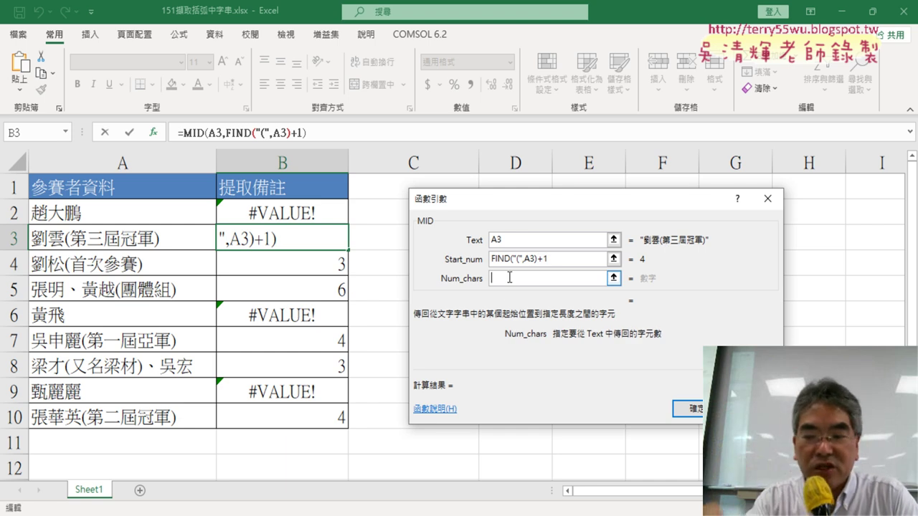
{"action": "type", "text": "5"}
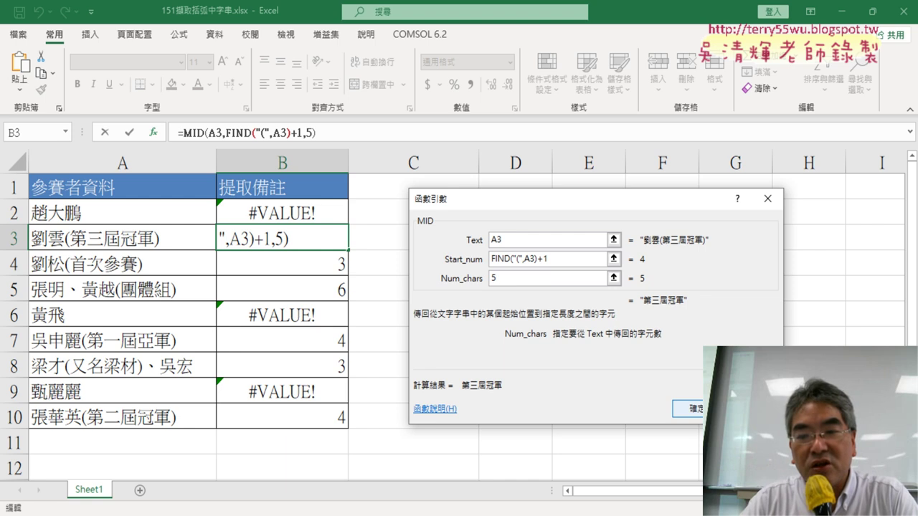
{"action": "left_click", "coordinate": [687, 409]}
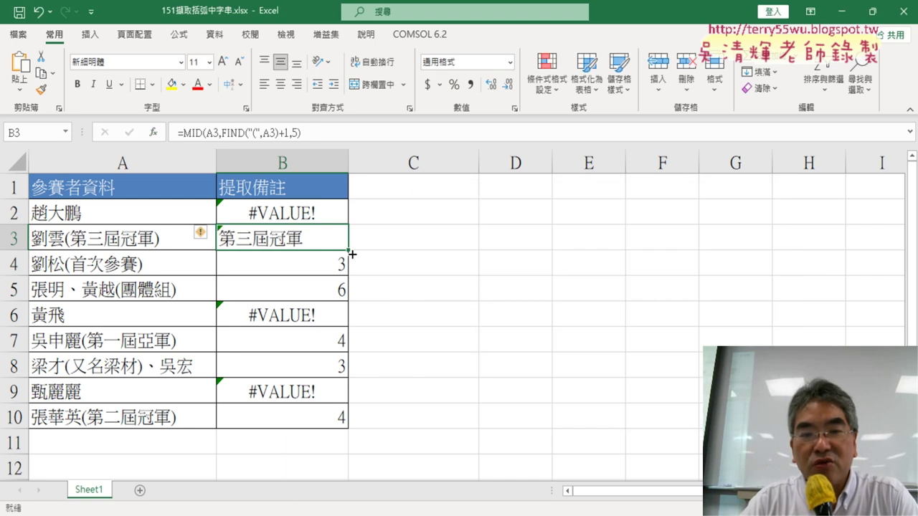
Fill B3's MID formula down to B10, then reselect B3 and edit its formula.
{"action": "left_click_drag", "start_coordinate": [349, 262], "coordinate": [350, 423]}
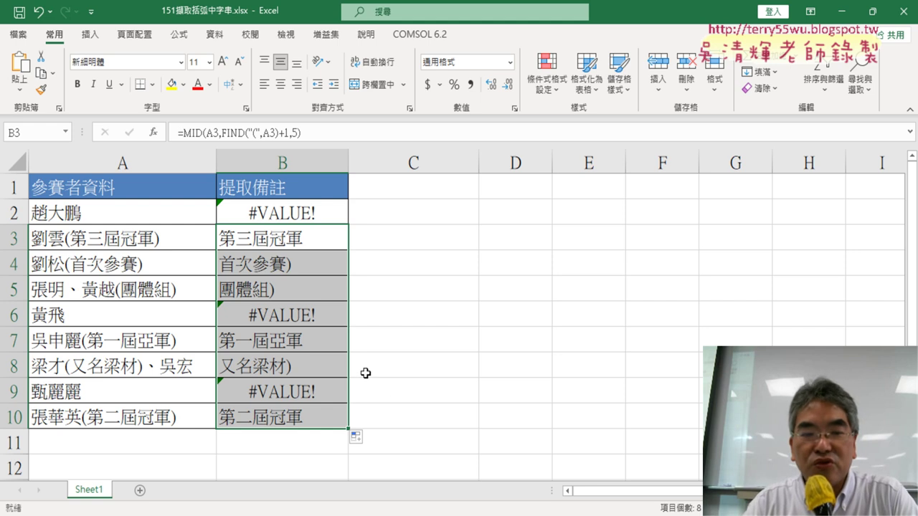
{"action": "left_click", "coordinate": [302, 242]}
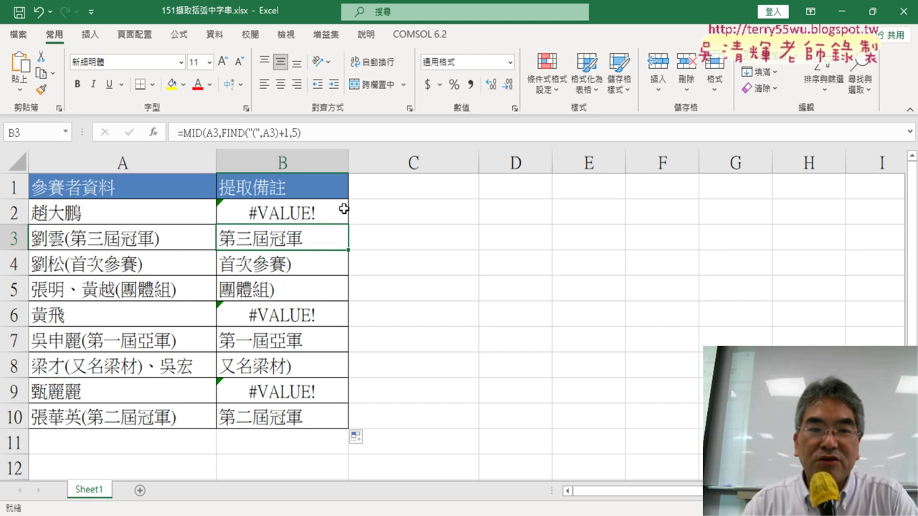
{"action": "left_click", "coordinate": [194, 133]}
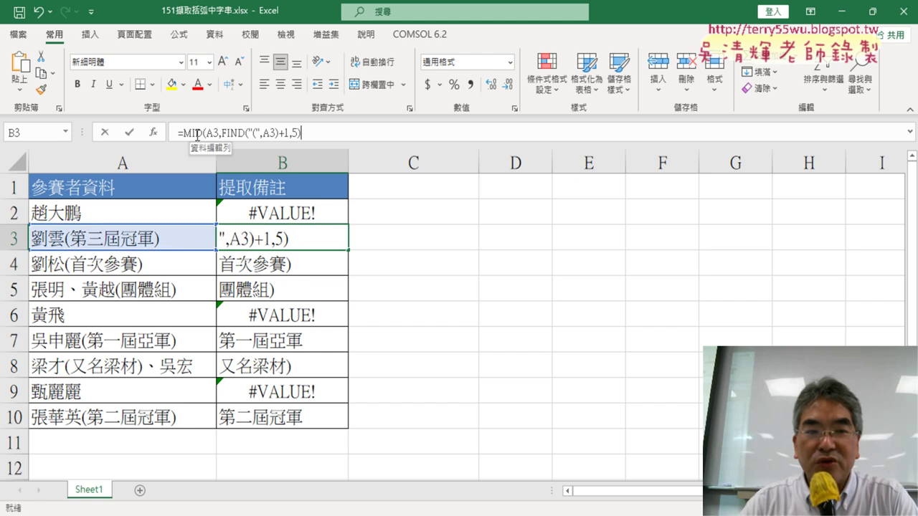
Reopen MID's arguments for B3 (A3, FIND("(",A3)+1, 5) and select the Num_chars box.
{"action": "left_click", "coordinate": [154, 133]}
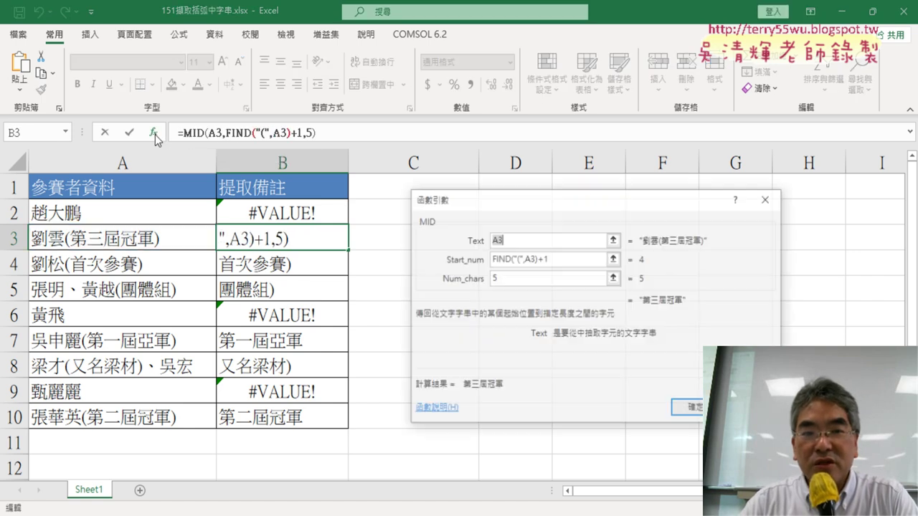
{"action": "left_click", "coordinate": [511, 279]}
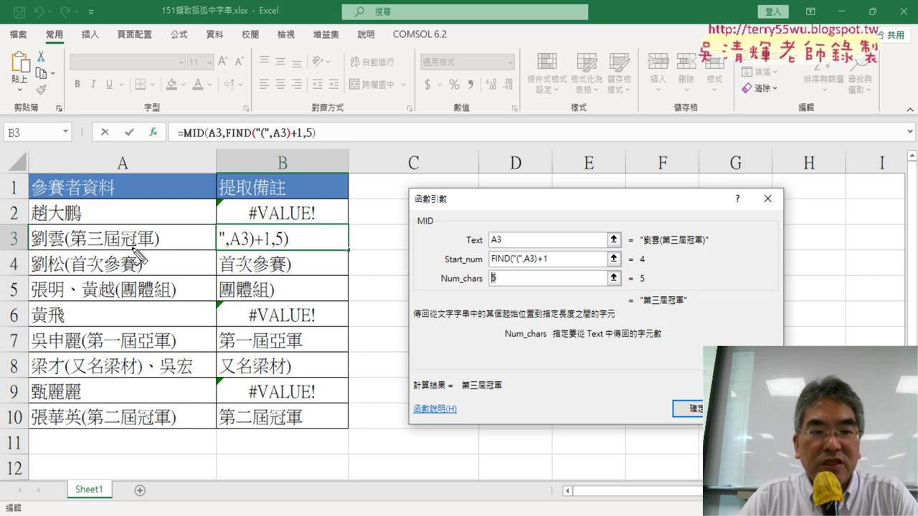
{"action": "left_click_drag", "start_coordinate": [149, 250], "coordinate": [166, 249]}
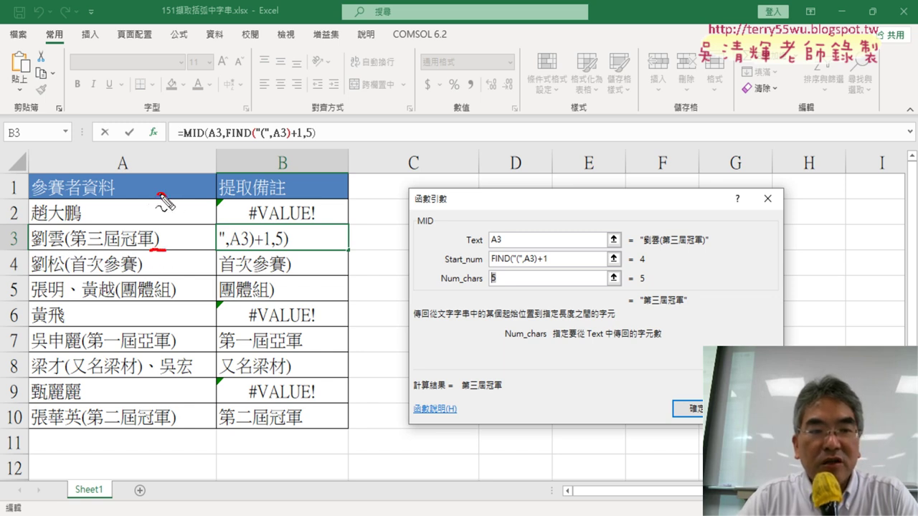
{"action": "left_click_drag", "start_coordinate": [167, 203], "coordinate": [159, 228]}
{"action": "left_click_drag", "start_coordinate": [153, 262], "coordinate": [166, 261]}
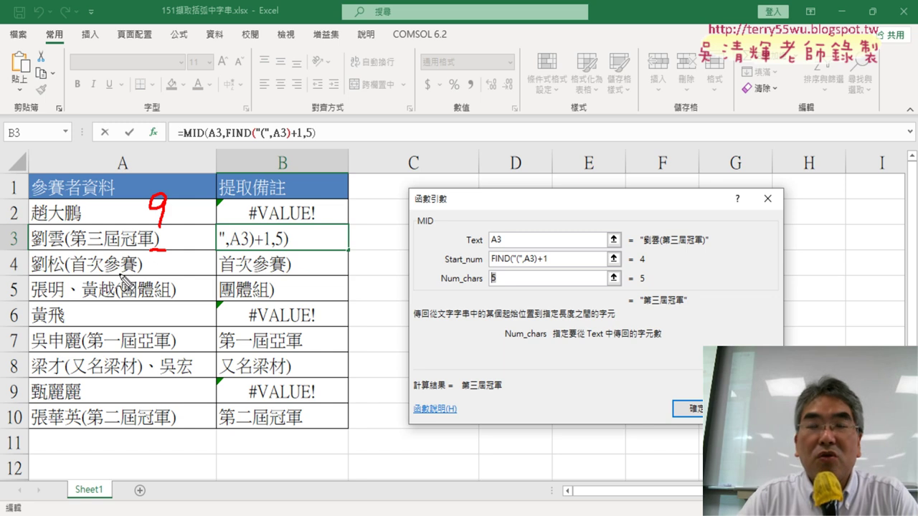
{"action": "left_click_drag", "start_coordinate": [149, 230], "coordinate": [167, 251]}
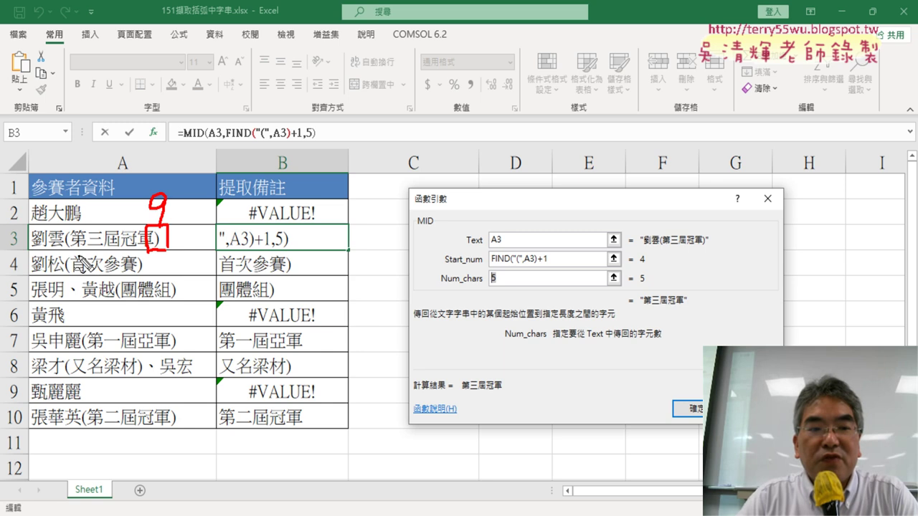
{"action": "mouse_move", "coordinate": [57, 251]}
{"action": "left_mouse_down"}
{"action": "mouse_move", "coordinate": [68, 228]}
{"action": "mouse_move", "coordinate": [76, 255]}
{"action": "left_mouse_up"}
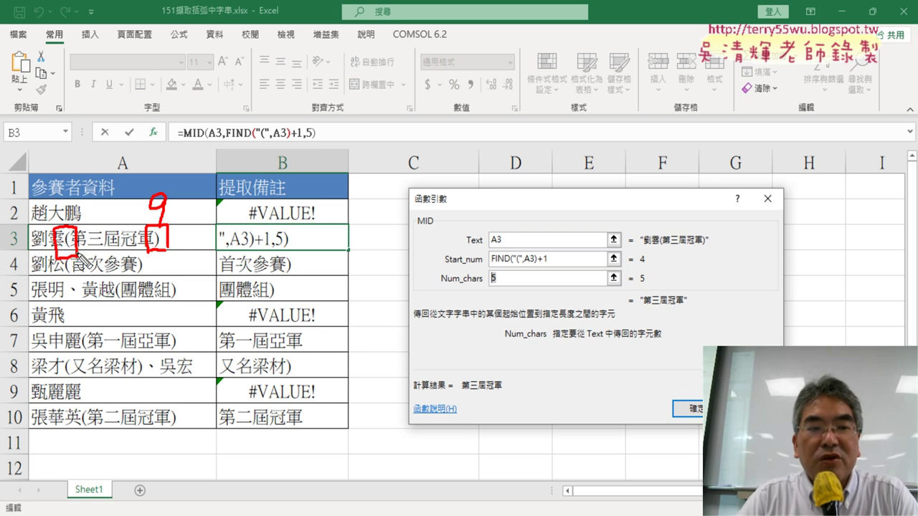
{"action": "mouse_move", "coordinate": [59, 190]}
{"action": "left_mouse_down"}
{"action": "mouse_move", "coordinate": [77, 202]}
{"action": "mouse_move", "coordinate": [68, 215]}
{"action": "left_mouse_up"}
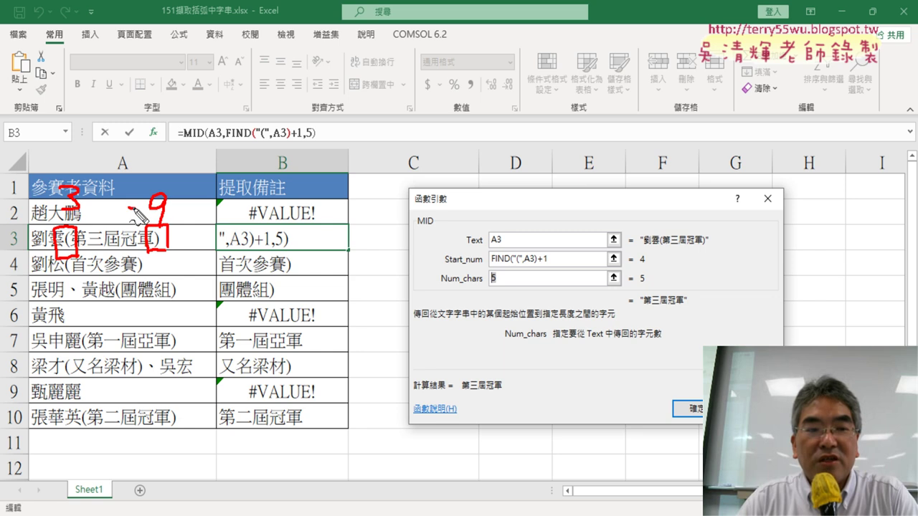
{"action": "left_click_drag", "start_coordinate": [98, 204], "coordinate": [147, 205]}
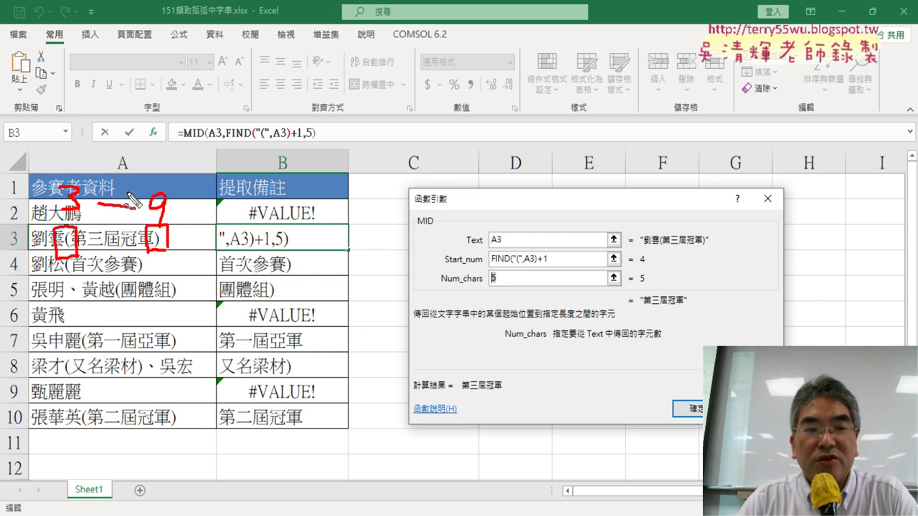
{"action": "left_click_drag", "start_coordinate": [141, 120], "coordinate": [131, 147]}
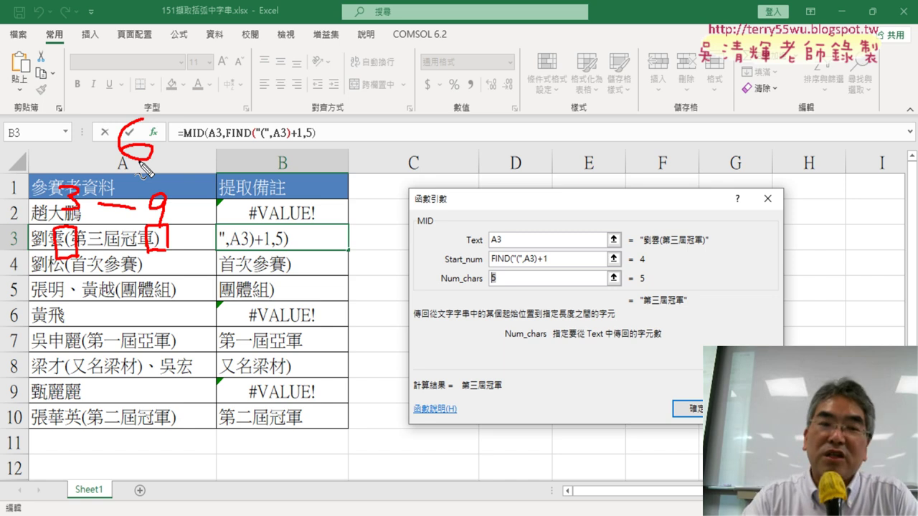
{"action": "mouse_move", "coordinate": [155, 137]}
{"action": "left_mouse_down"}
{"action": "mouse_move", "coordinate": [169, 135]}
{"action": "mouse_move", "coordinate": [179, 173]}
{"action": "left_mouse_up"}
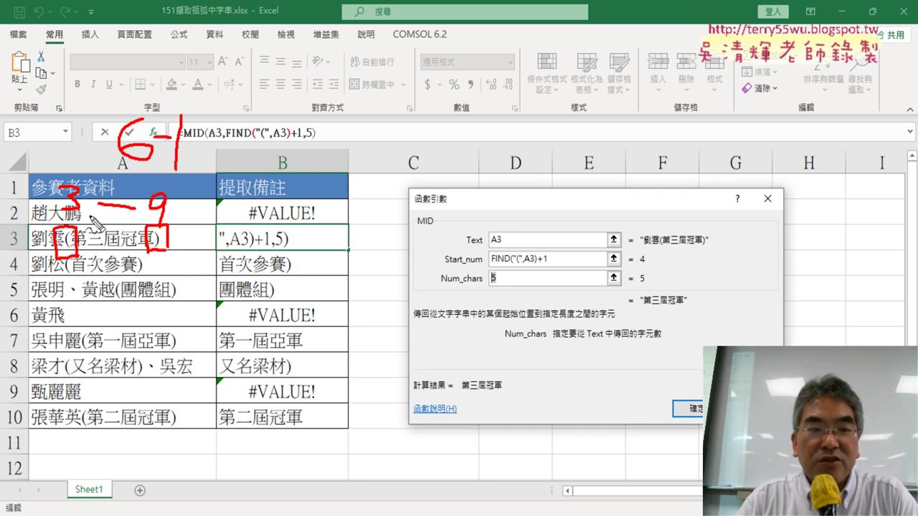
{"action": "mouse_move", "coordinate": [80, 142]}
{"action": "left_mouse_down"}
{"action": "mouse_move", "coordinate": [99, 164]}
{"action": "mouse_move", "coordinate": [86, 175]}
{"action": "left_mouse_up"}
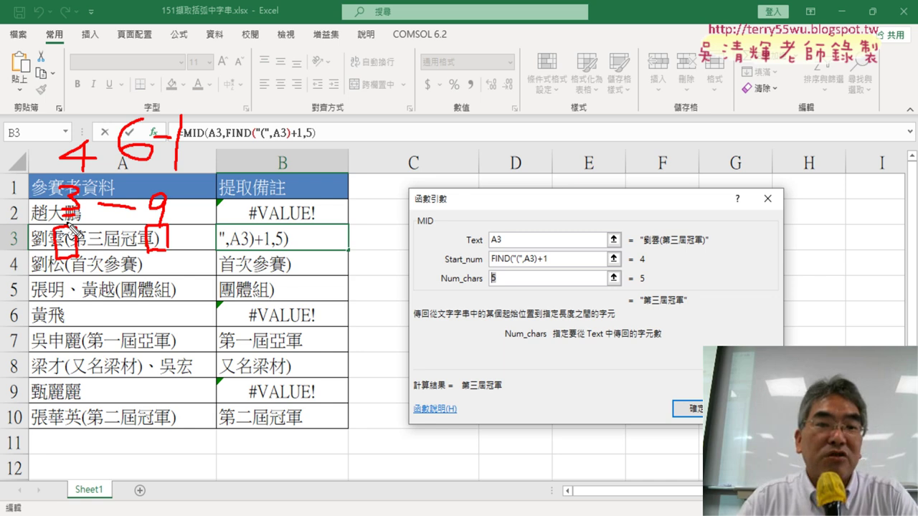
{"action": "left_click_drag", "start_coordinate": [164, 174], "coordinate": [198, 173]}
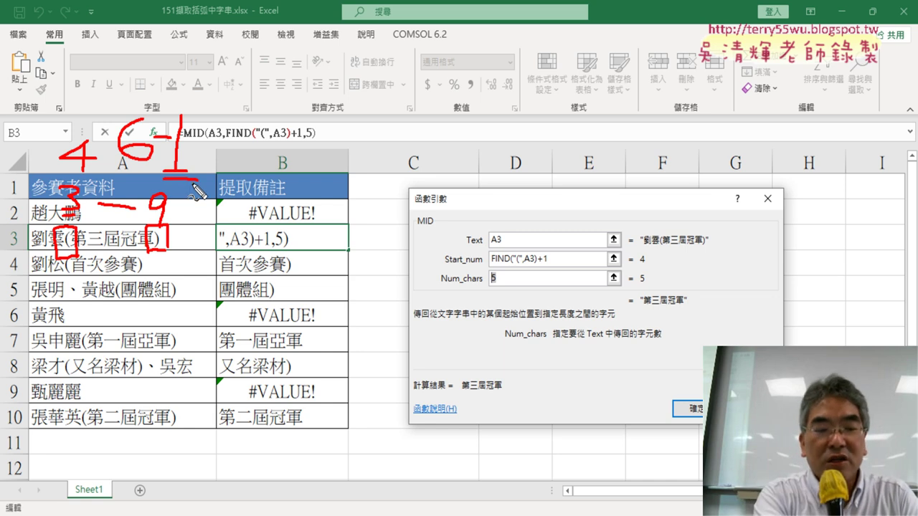
{"action": "key", "text": "Escape"}
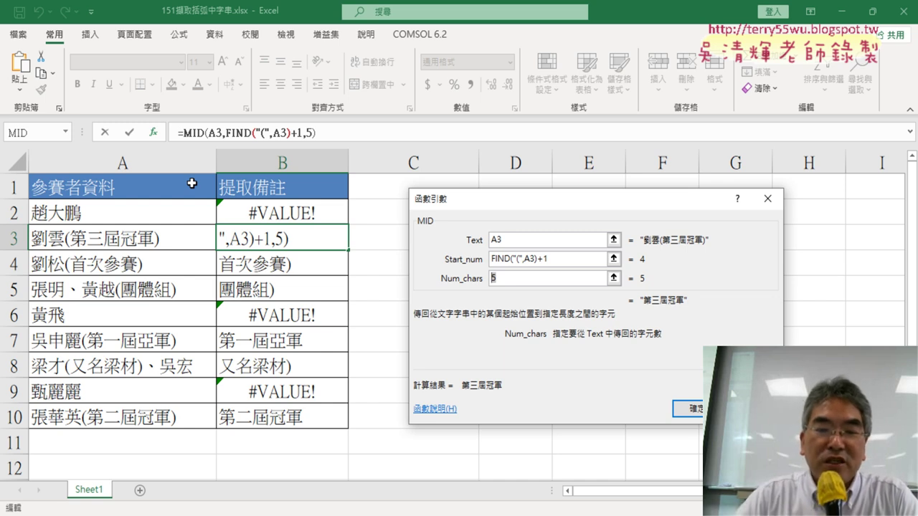
Change MID's Num_chars to FIND(")",A3)-FIND("(",A3)-1 for a variable length.
{"action": "left_click", "coordinate": [511, 260]}
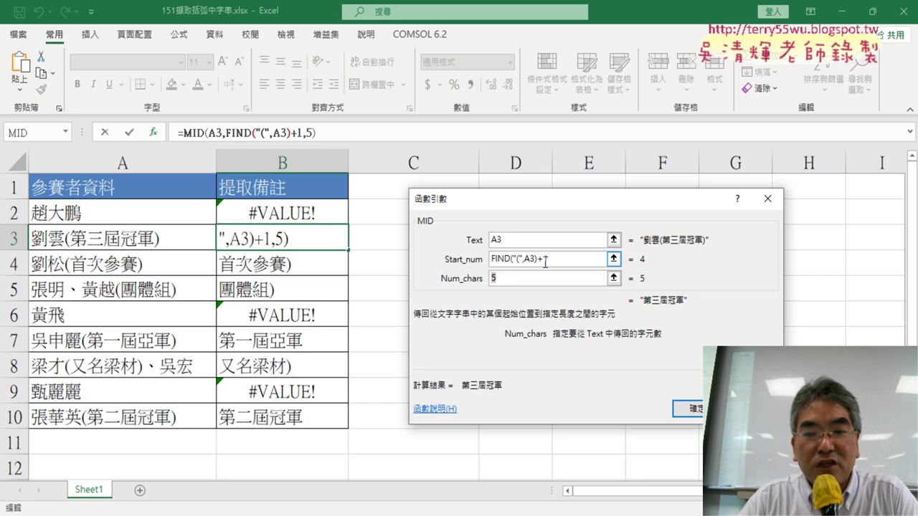
{"action": "left_click", "coordinate": [512, 277]}
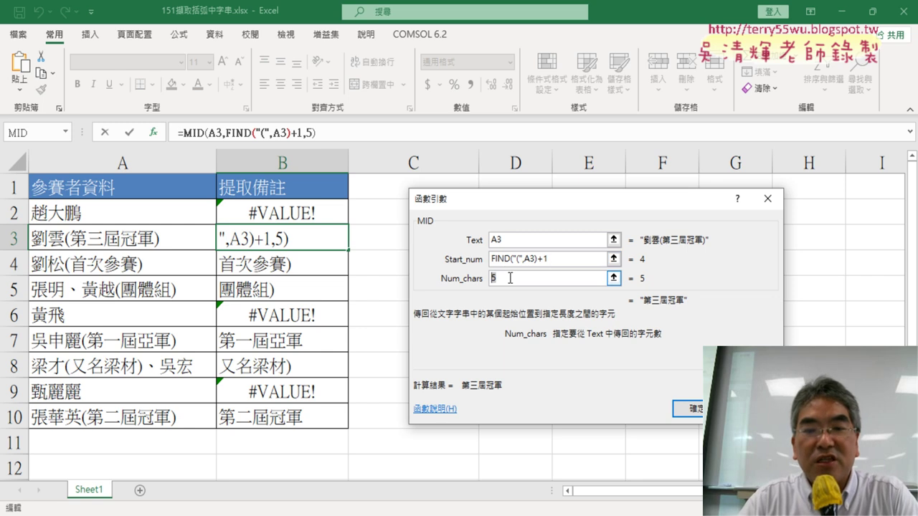
{"action": "right_click", "coordinate": [510, 278]}
{"action": "left_click", "coordinate": [531, 312]}
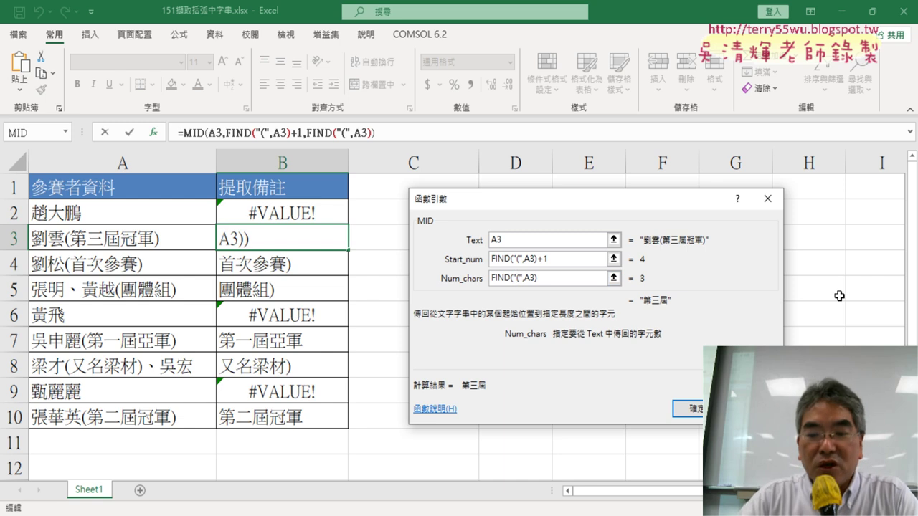
{"action": "key", "text": "Delete"}
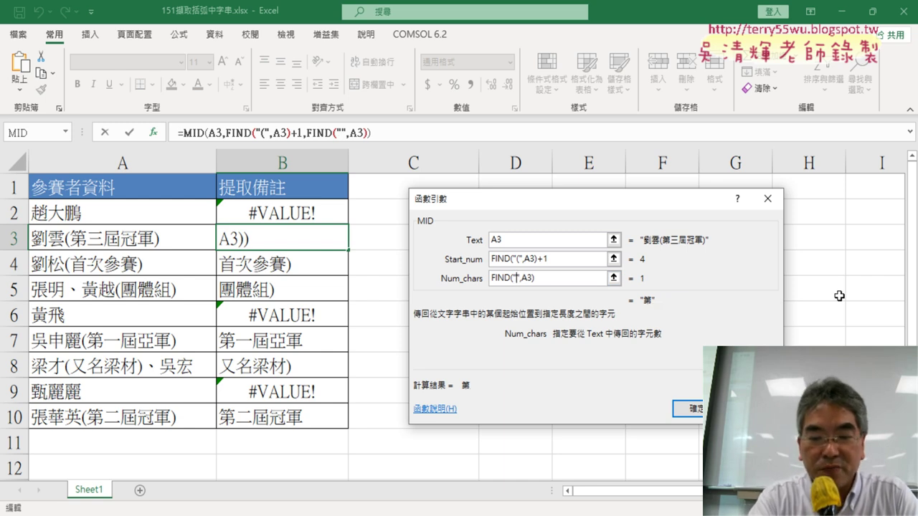
{"action": "type", "text": ")"}
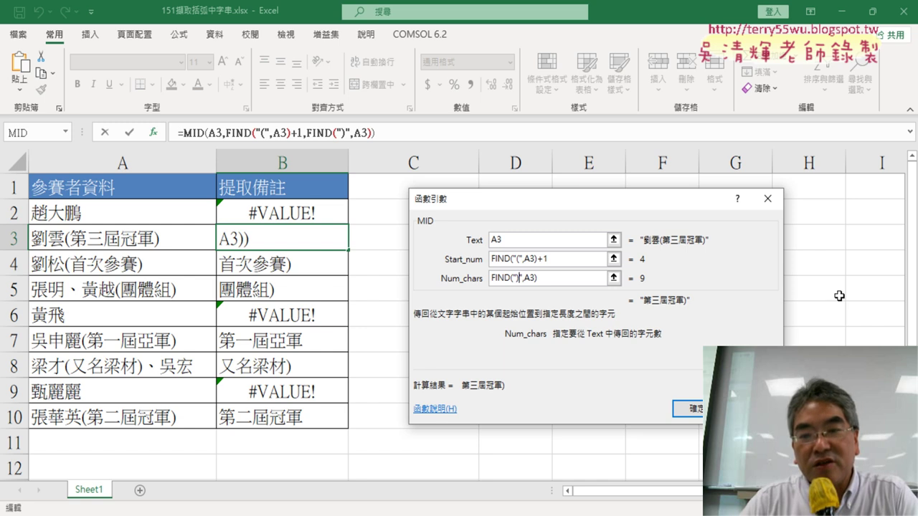
{"action": "left_click", "coordinate": [592, 280]}
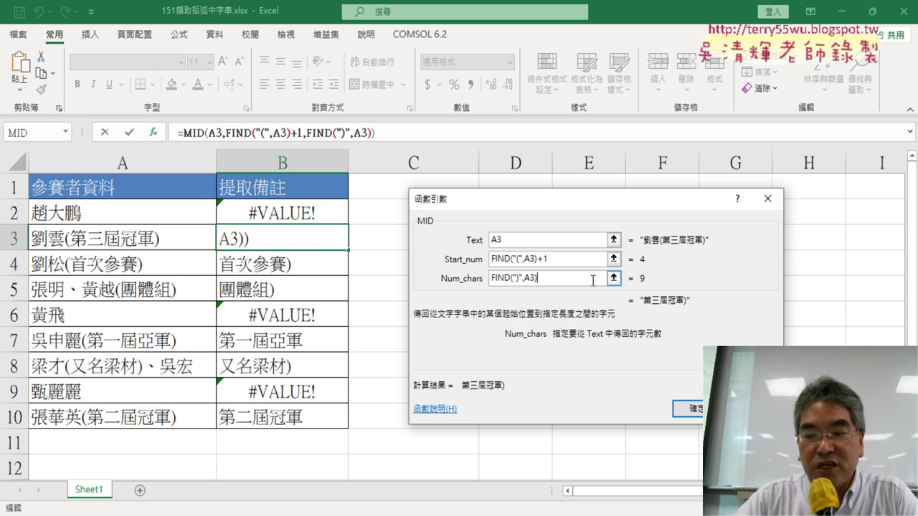
{"action": "type", "text": "-"}
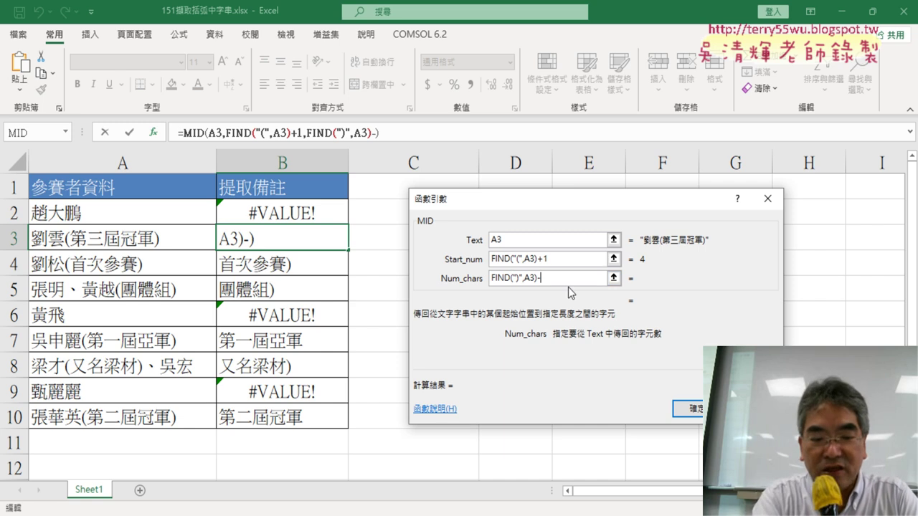
{"action": "type", "text": "FIND(\"(\",A3)"}
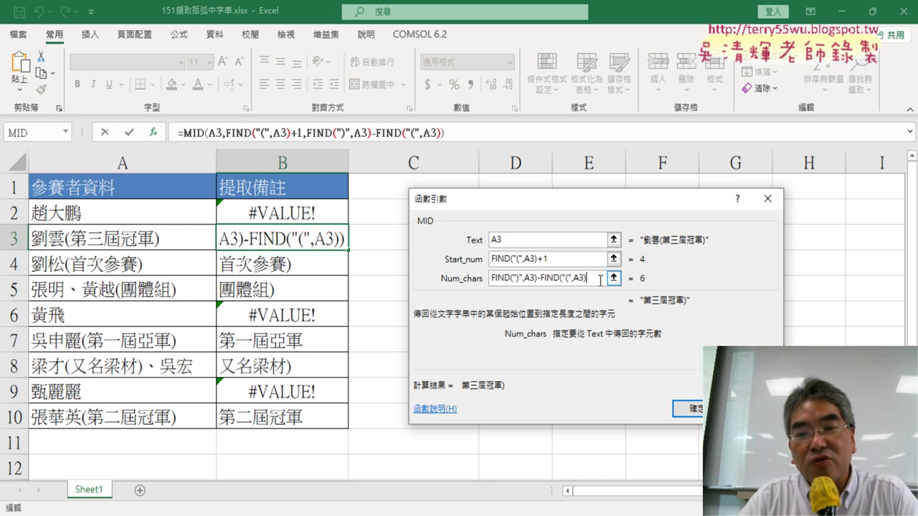
{"action": "type", "text": "-"}
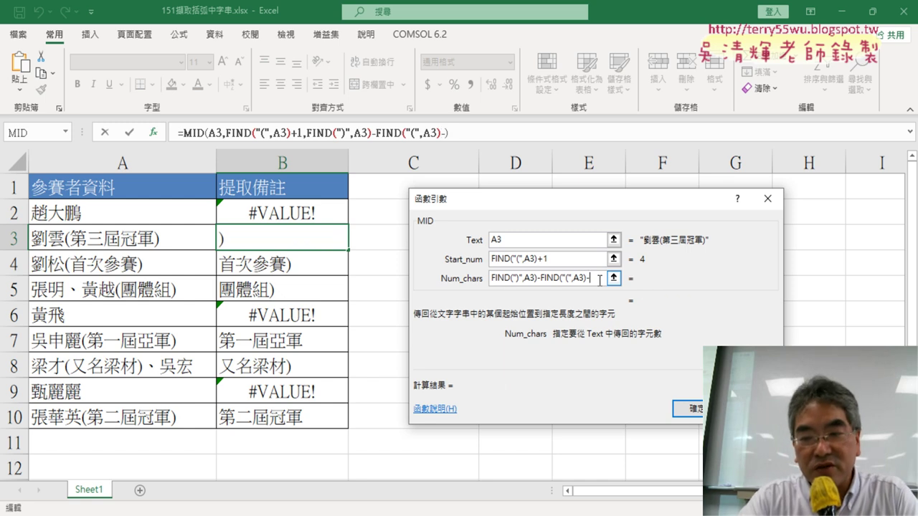
{"action": "type", "text": "1"}
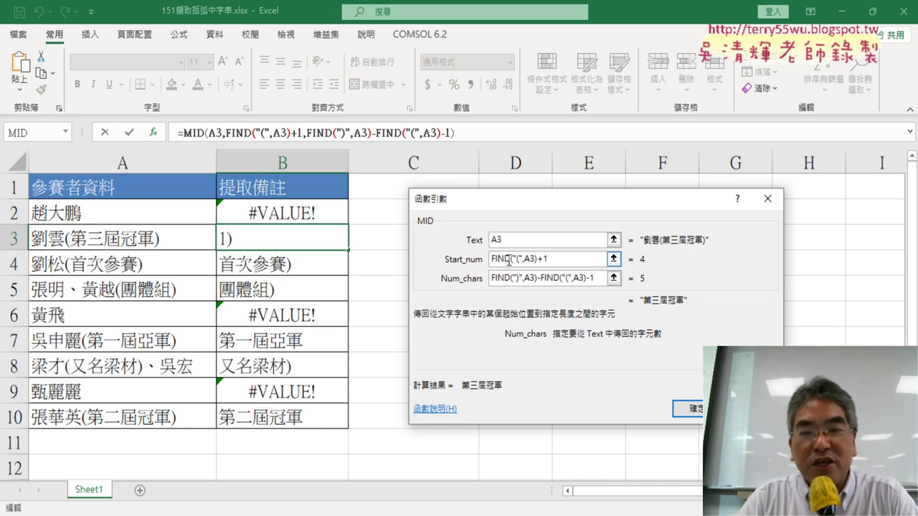
Review the start position and character count, then commit the MID formula in B3.
{"action": "left_click", "coordinate": [506, 279]}
{"action": "left_click", "coordinate": [506, 260]}
{"action": "left_click", "coordinate": [506, 279]}
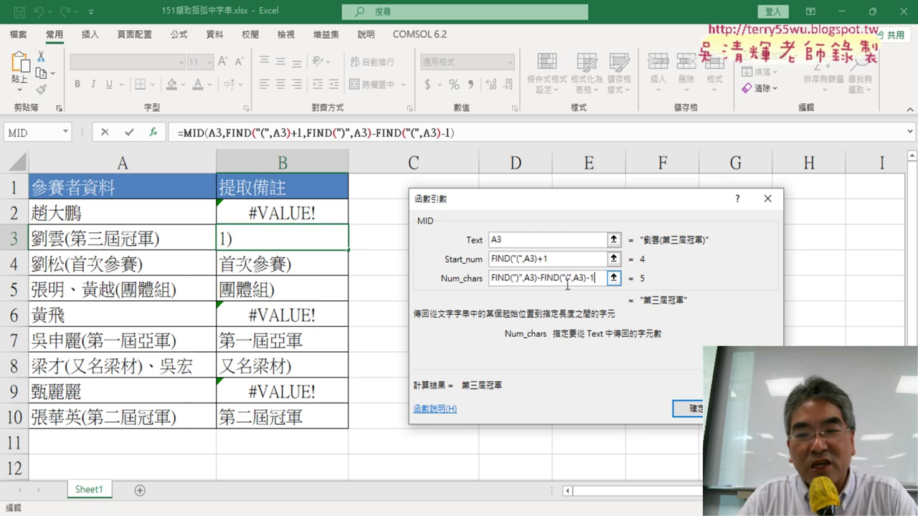
{"action": "left_click", "coordinate": [690, 409]}
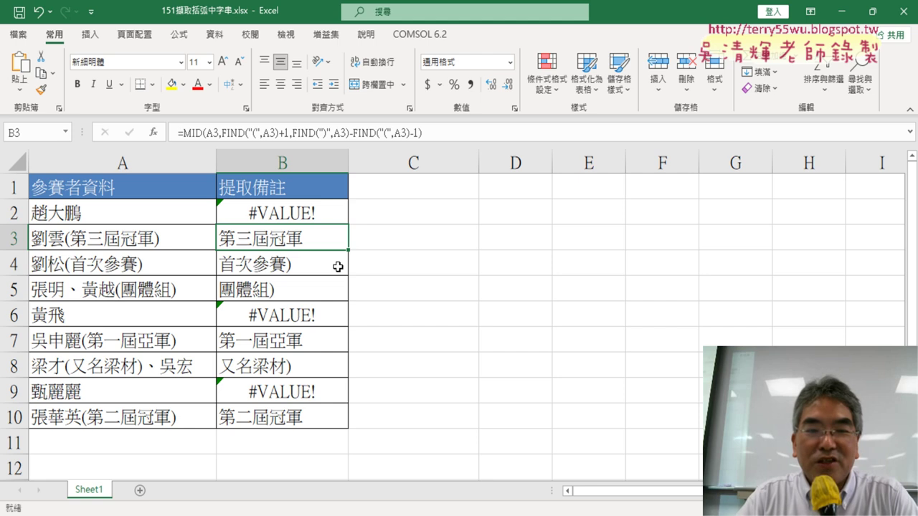
Copy B3's MID formula up to B2 and down to B10, then inspect B7, B8 and B3.
{"action": "left_click_drag", "start_coordinate": [349, 252], "coordinate": [349, 211]}
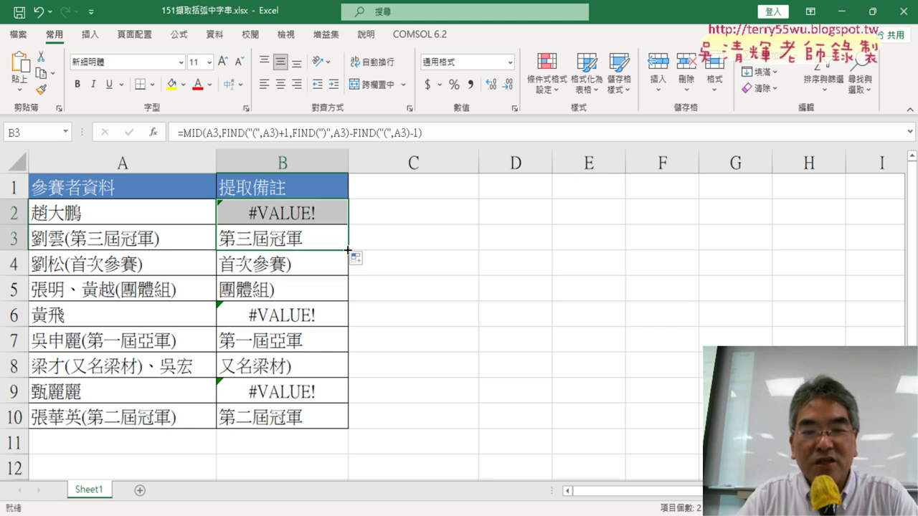
{"action": "left_click_drag", "start_coordinate": [348, 250], "coordinate": [355, 424]}
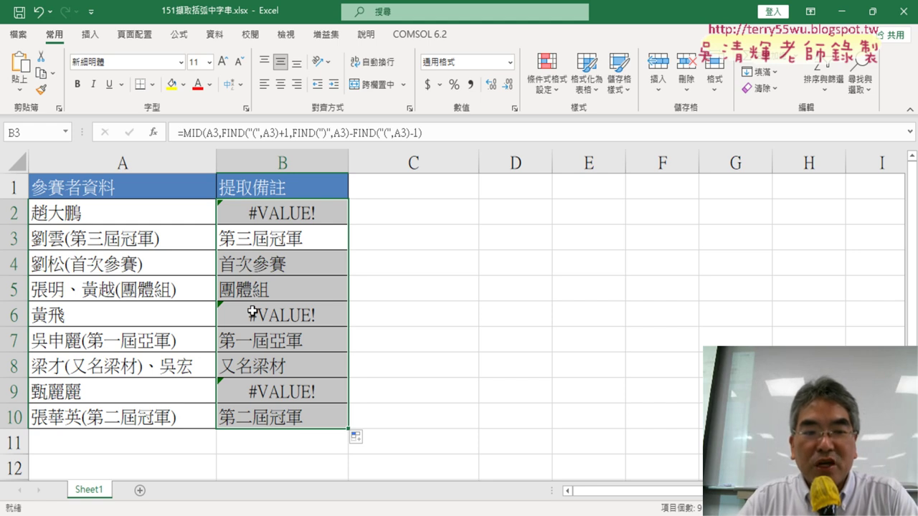
{"action": "left_click", "coordinate": [263, 346]}
{"action": "left_click", "coordinate": [276, 365]}
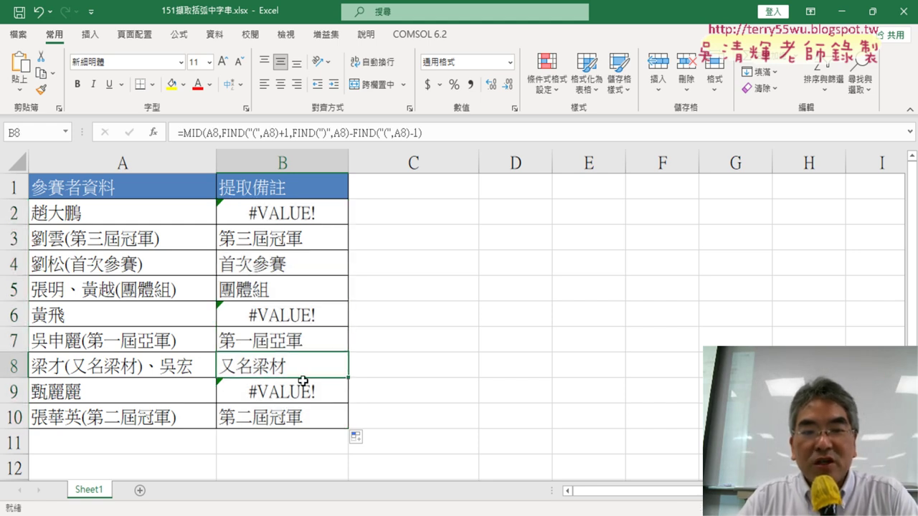
{"action": "left_click", "coordinate": [297, 238]}
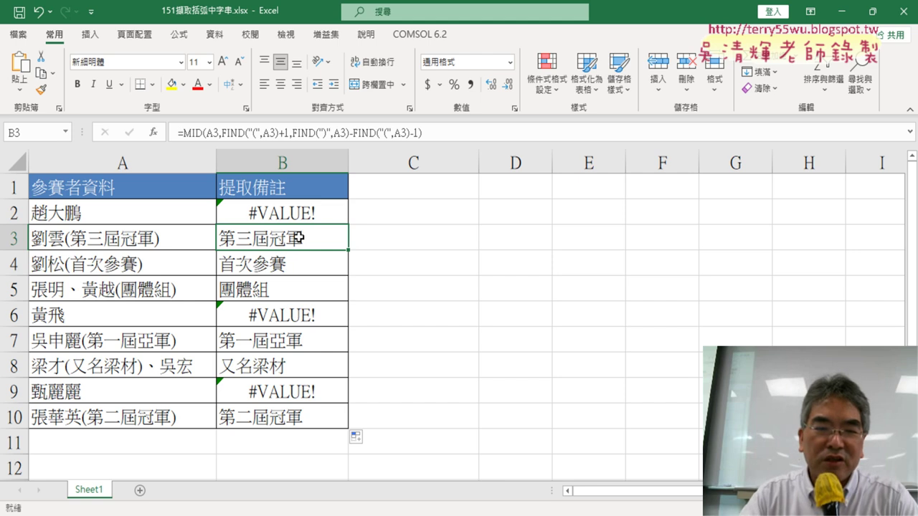
Delete and restore B2's formula, then select its MID expression in the formula bar.
{"action": "left_click", "coordinate": [316, 214]}
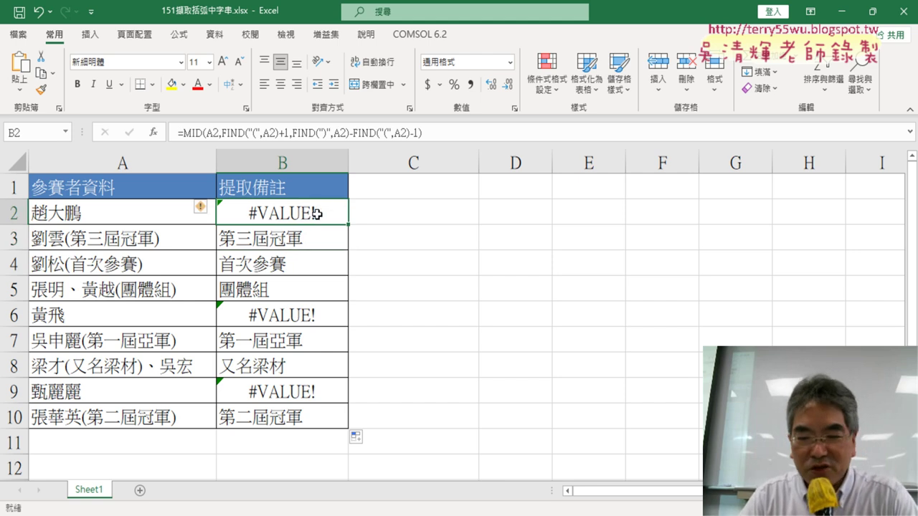
{"action": "key", "text": "Delete"}
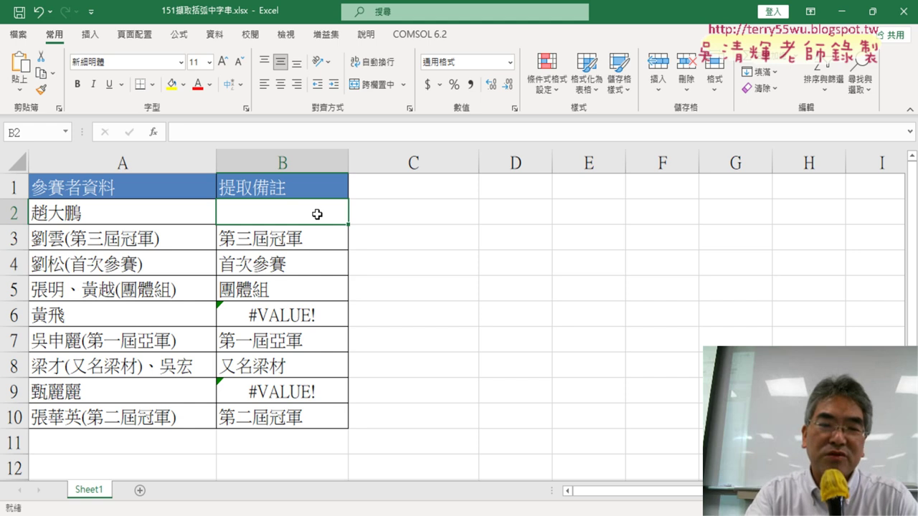
{"action": "key", "text": "ctrl+z"}
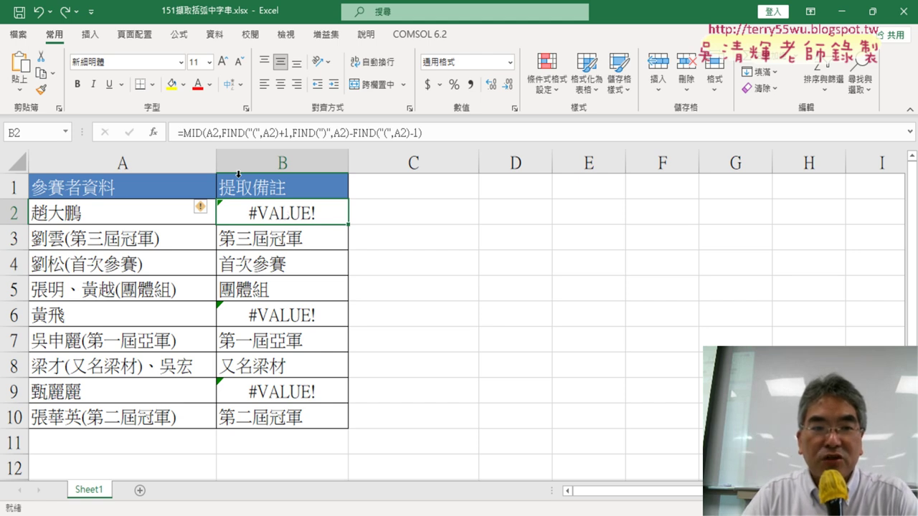
{"action": "left_click_drag", "start_coordinate": [185, 134], "coordinate": [433, 133]}
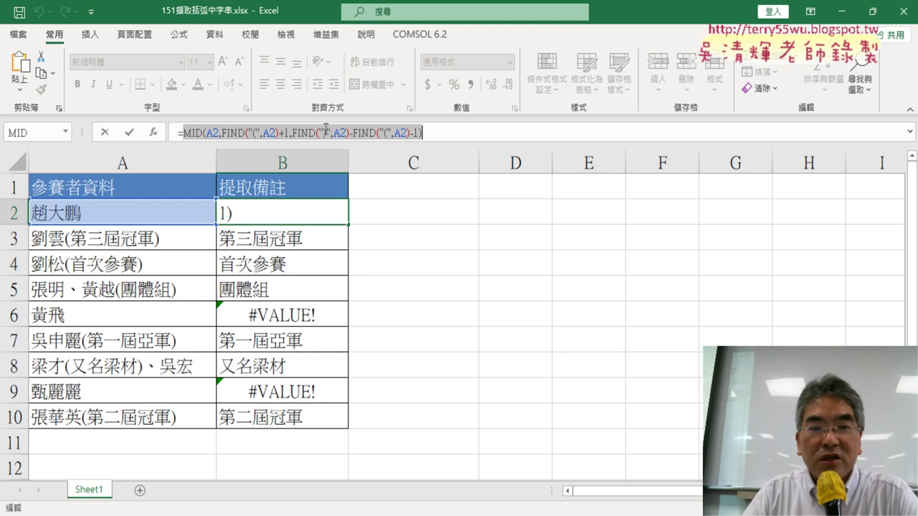
Cut the MID expression from B2 and insert the Logical function IFERROR in its place.
{"action": "right_click", "coordinate": [328, 133]}
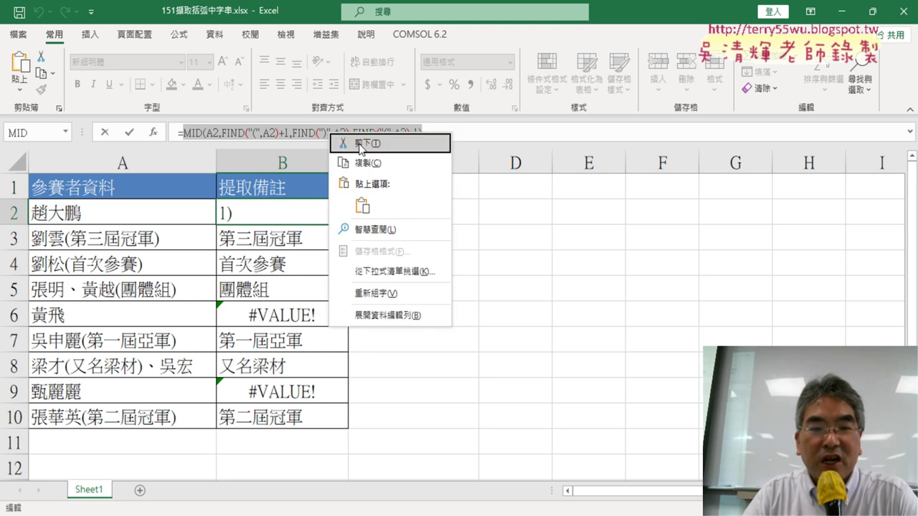
{"action": "left_click", "coordinate": [360, 144]}
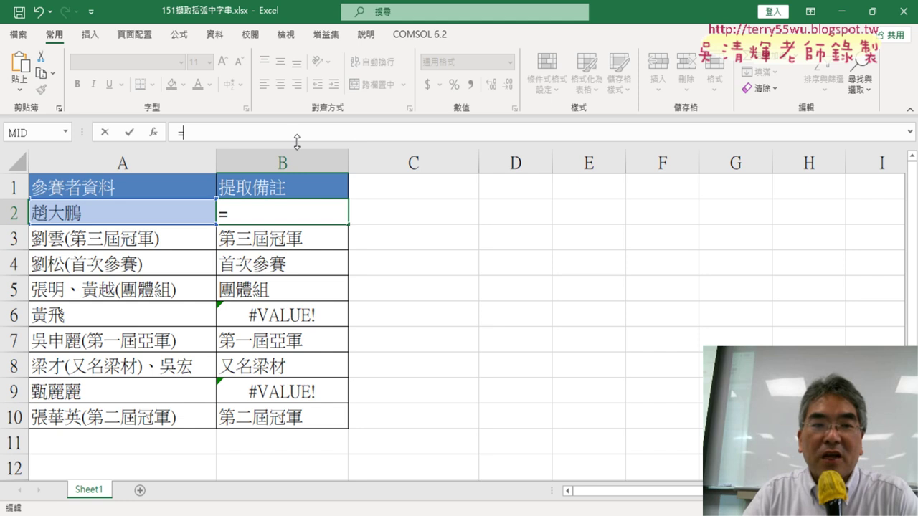
{"action": "left_click", "coordinate": [154, 133]}
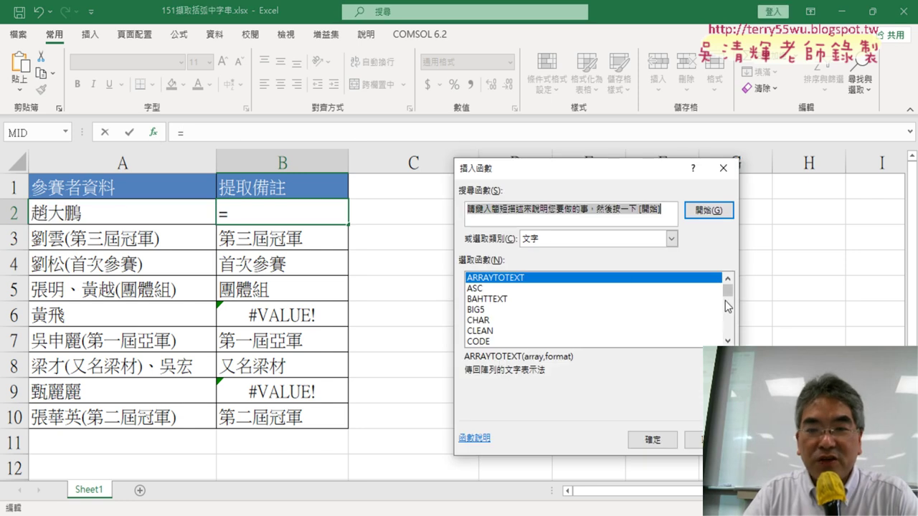
{"action": "left_click", "coordinate": [626, 239]}
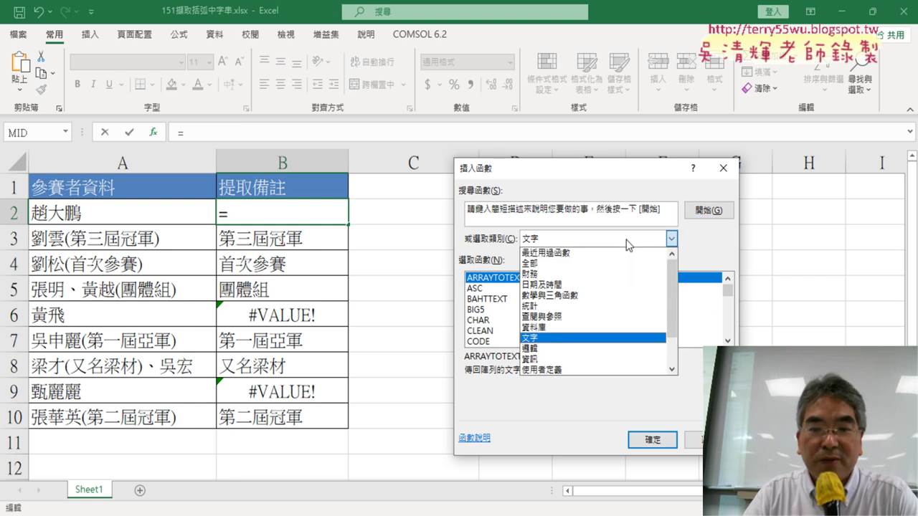
{"action": "left_click", "coordinate": [599, 349]}
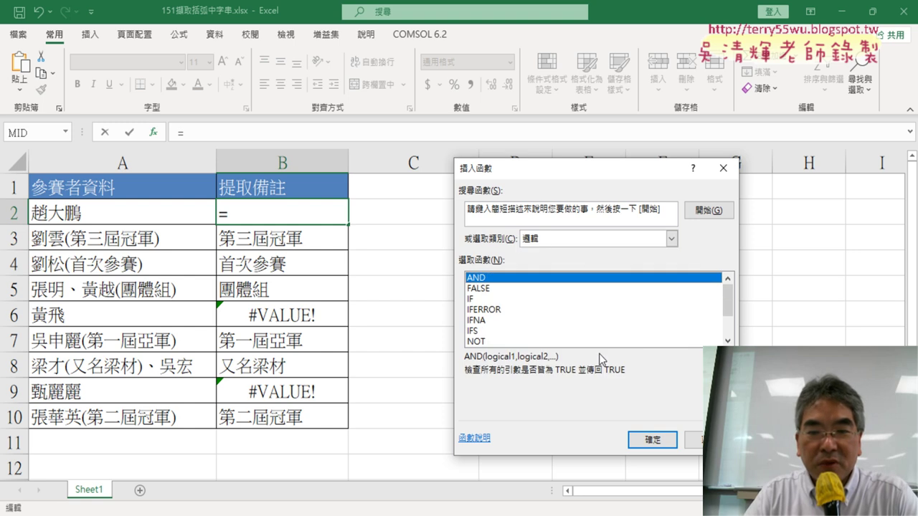
{"action": "left_click", "coordinate": [494, 310]}
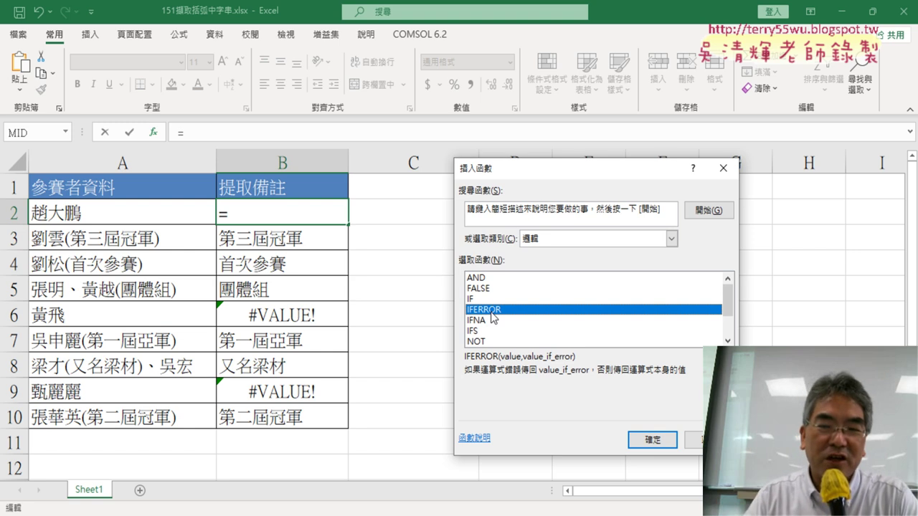
{"action": "left_click", "coordinate": [653, 439]}
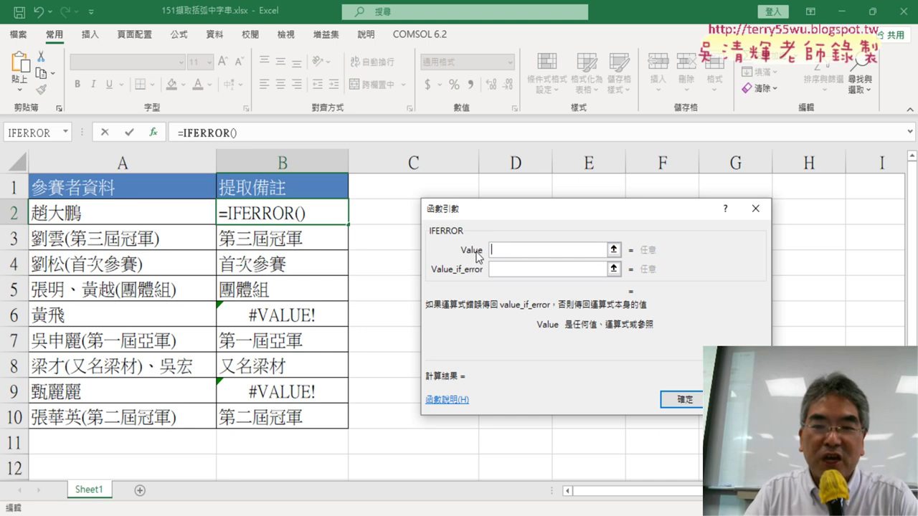
Paste the MID expression as IFERROR's Value, set Value_if_error to "", and confirm.
{"action": "right_click", "coordinate": [500, 252]}
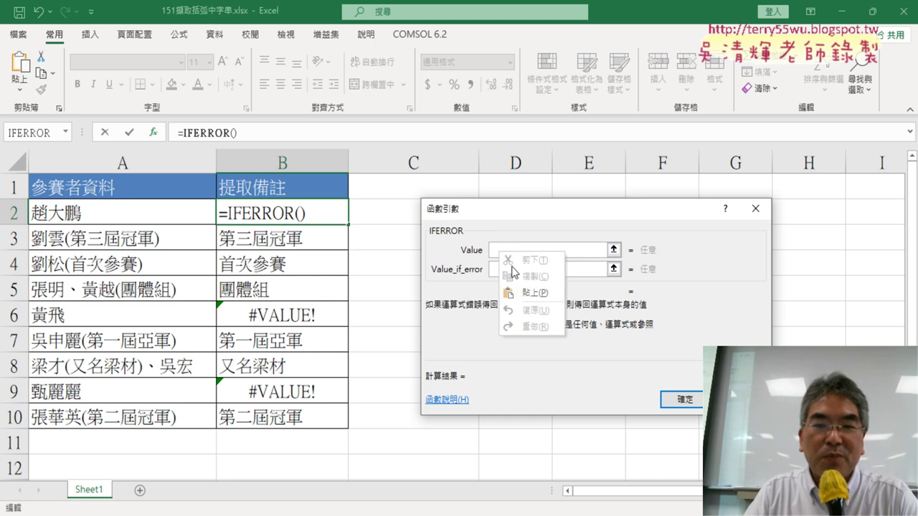
{"action": "left_click", "coordinate": [531, 300]}
{"action": "left_click_drag", "start_coordinate": [578, 250], "coordinate": [465, 251]}
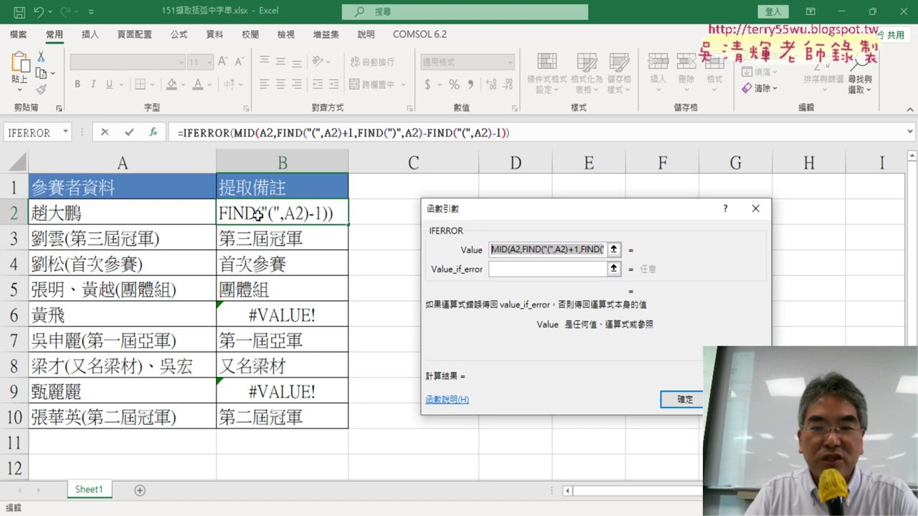
{"action": "left_click", "coordinate": [445, 270]}
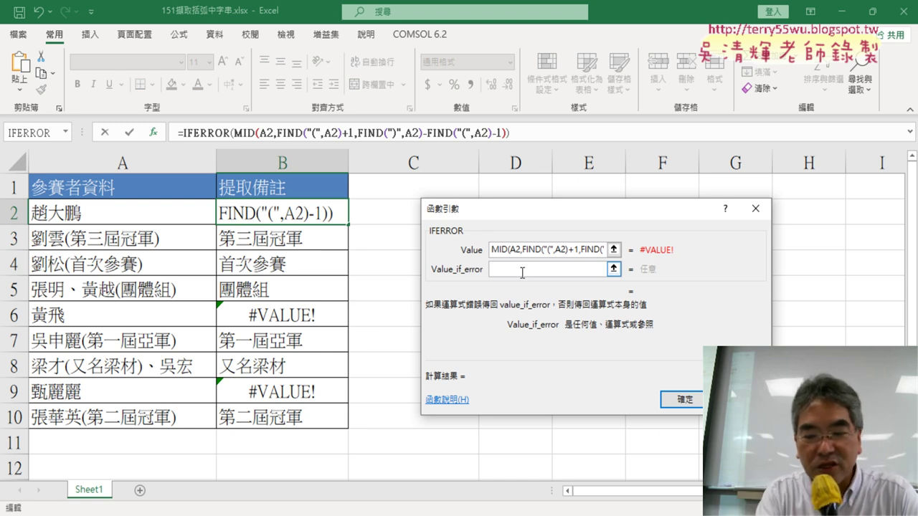
{"action": "type", "text": "\"\""}
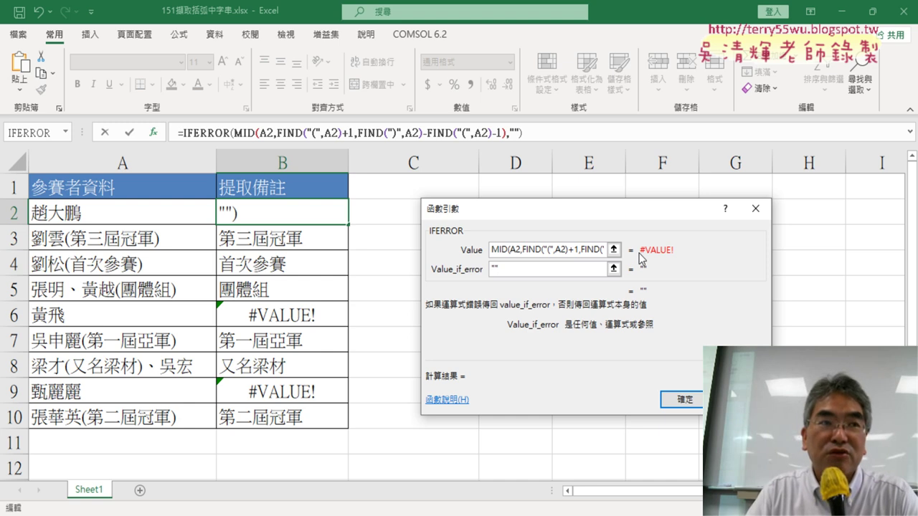
{"action": "double_click", "coordinate": [522, 272]}
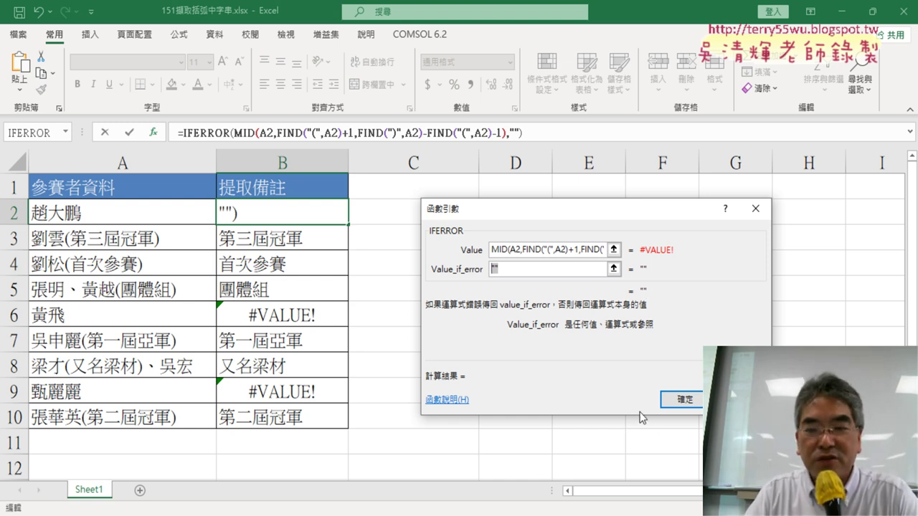
{"action": "left_click", "coordinate": [680, 399]}
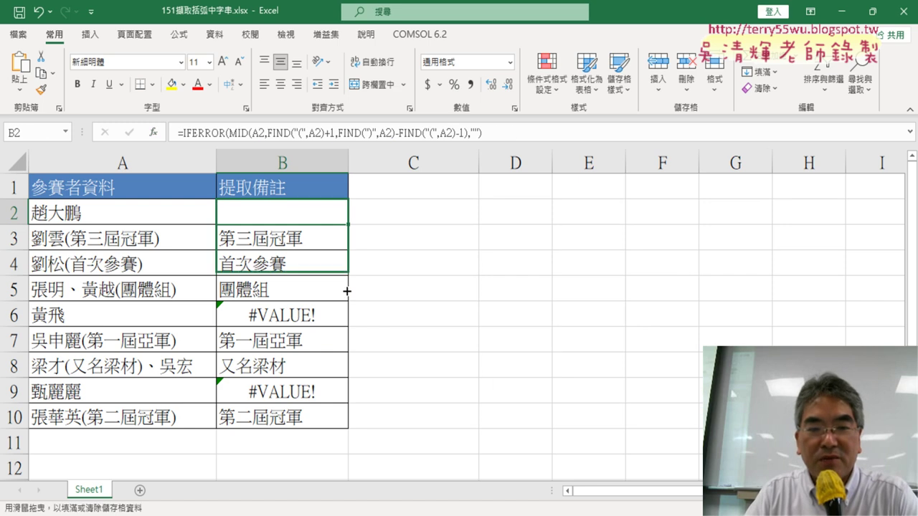
Fill B2's IFERROR formula down to B10 so B6 and B9 show blanks.
{"action": "left_click_drag", "start_coordinate": [349, 227], "coordinate": [348, 439]}
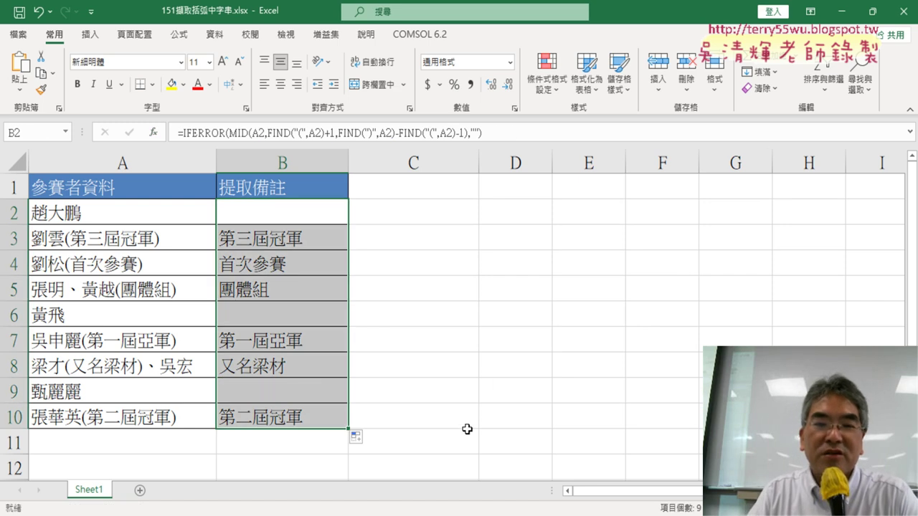